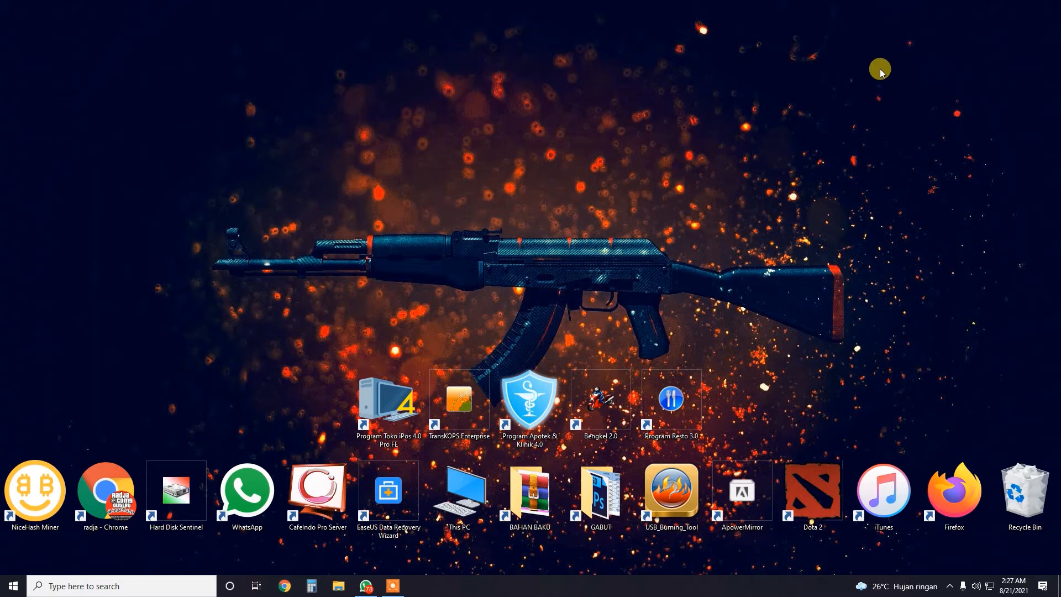
# Launch Apotek & Klinik 4.0 and connect to the DEMOPROGRAM database on localhost
pyautogui.doubleClick(528, 394)
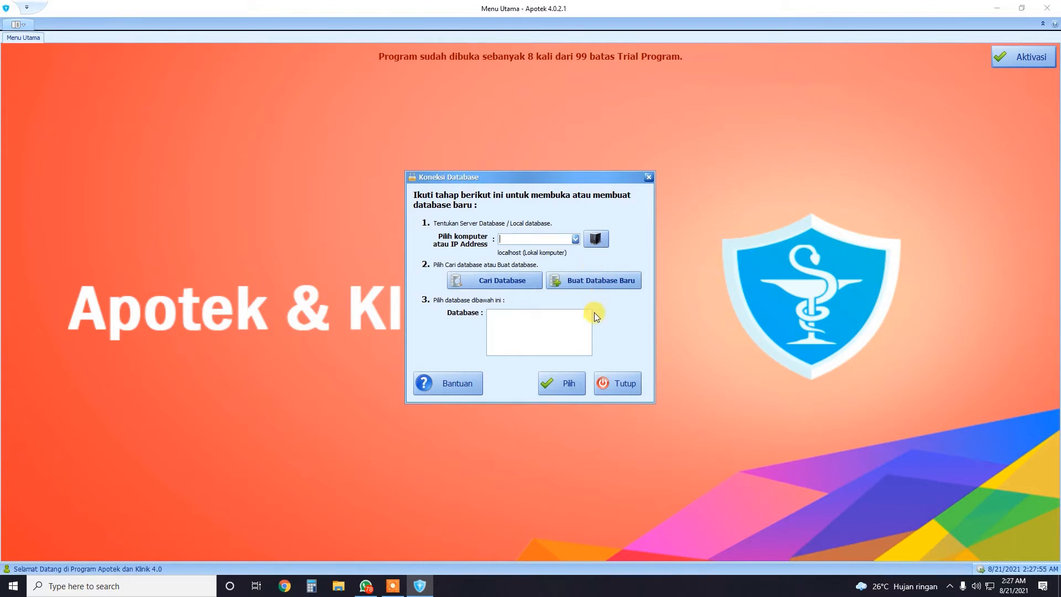
pyautogui.click(515, 287)
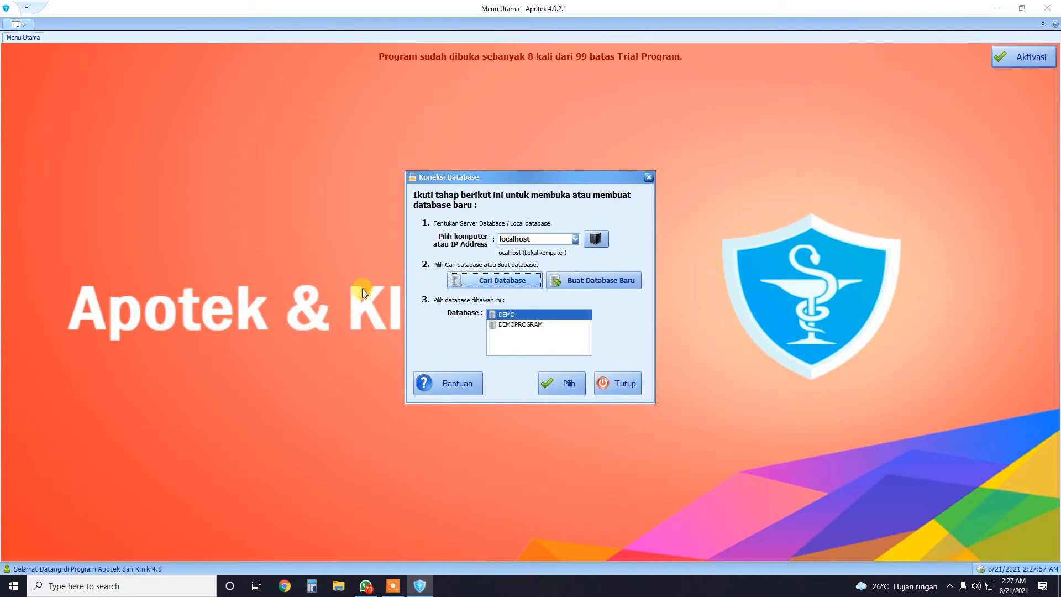
pyautogui.click(517, 326)
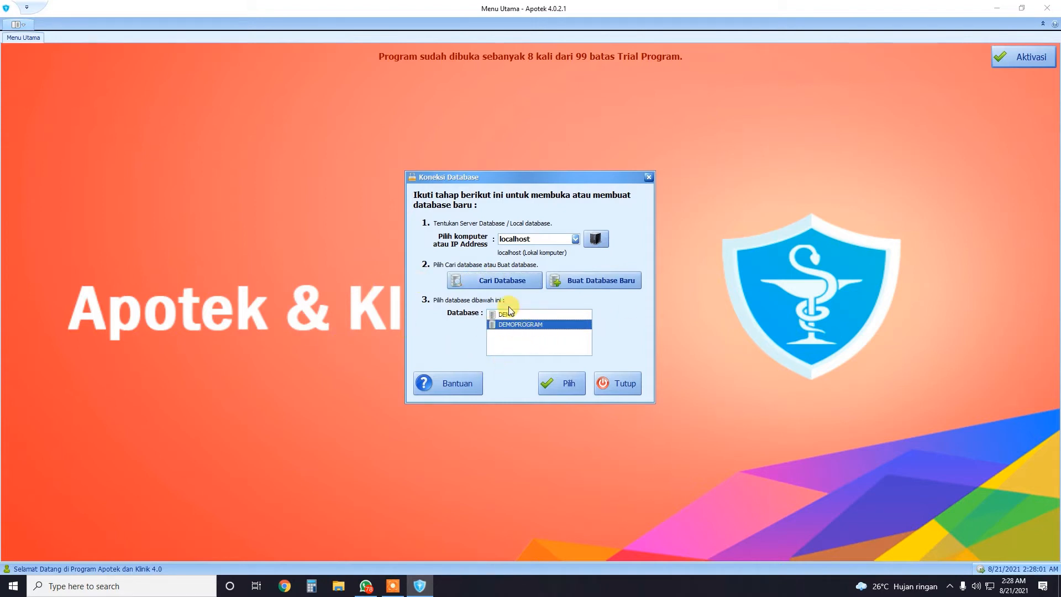
pyautogui.click(562, 383)
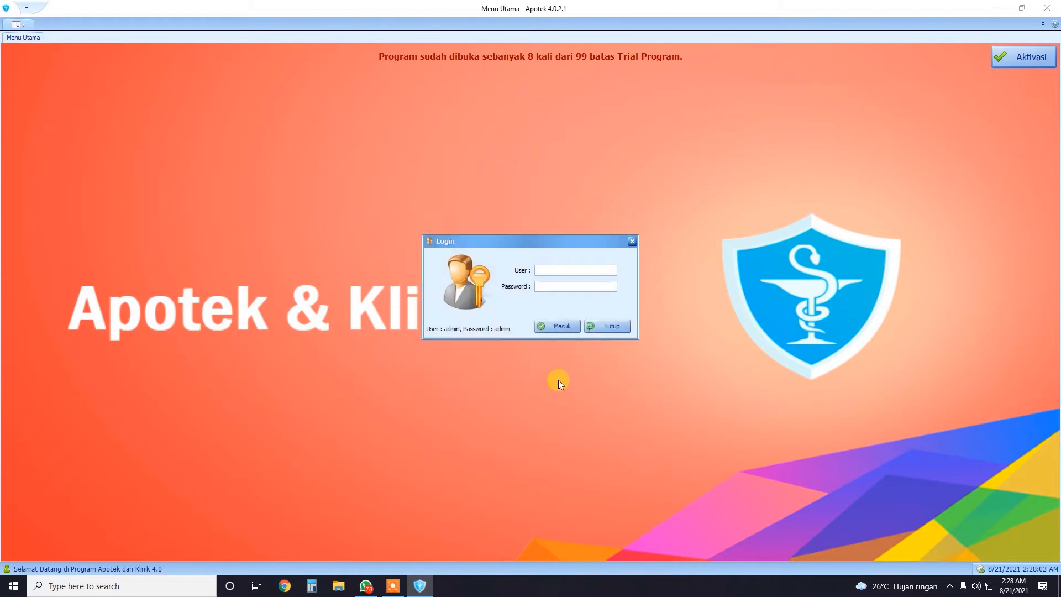
# Log in with the demo administrator user name and password
pyautogui.write('ADMIN')
pyautogui.press('Tab')
pyautogui.write('admin')
pyautogui.press('Tab')
pyautogui.press('Return')
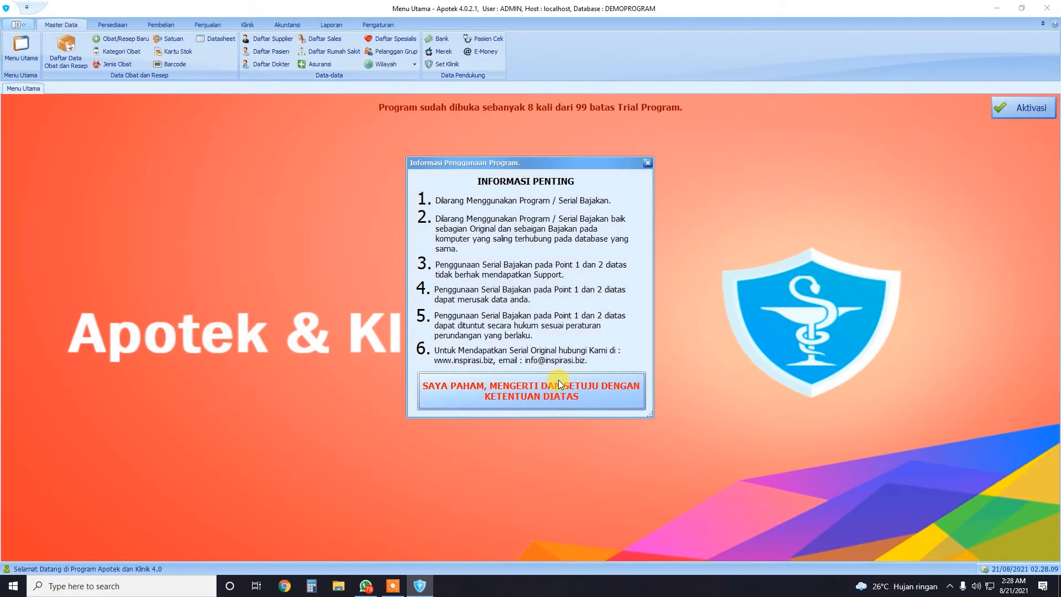
# Accept the usage notice and start a new medicine item record from Master Data
pyautogui.click(558, 380)
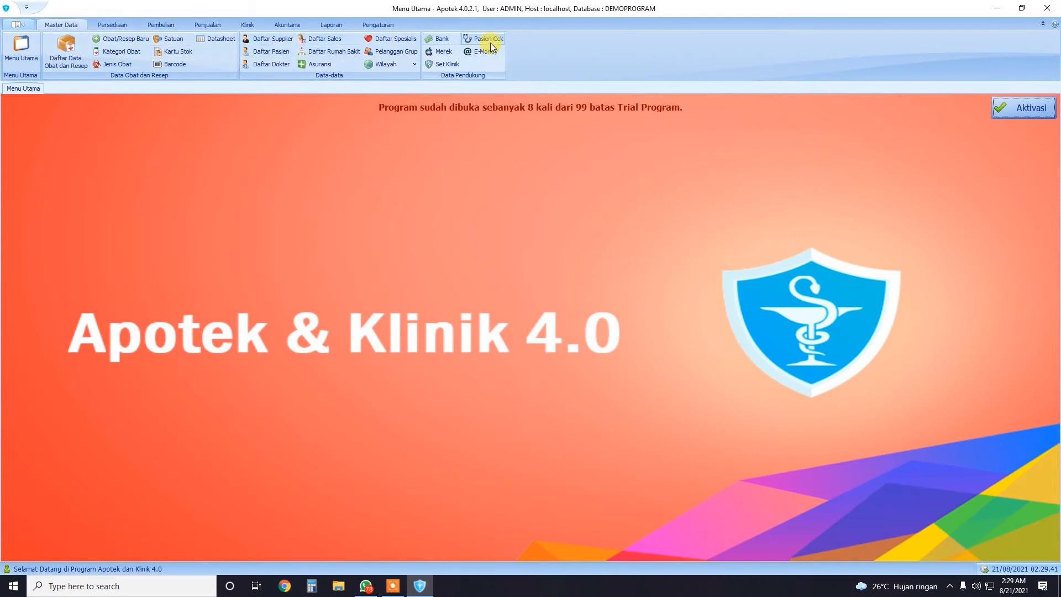
pyautogui.click(69, 58)
pyautogui.click(65, 123)
pyautogui.click(68, 51)
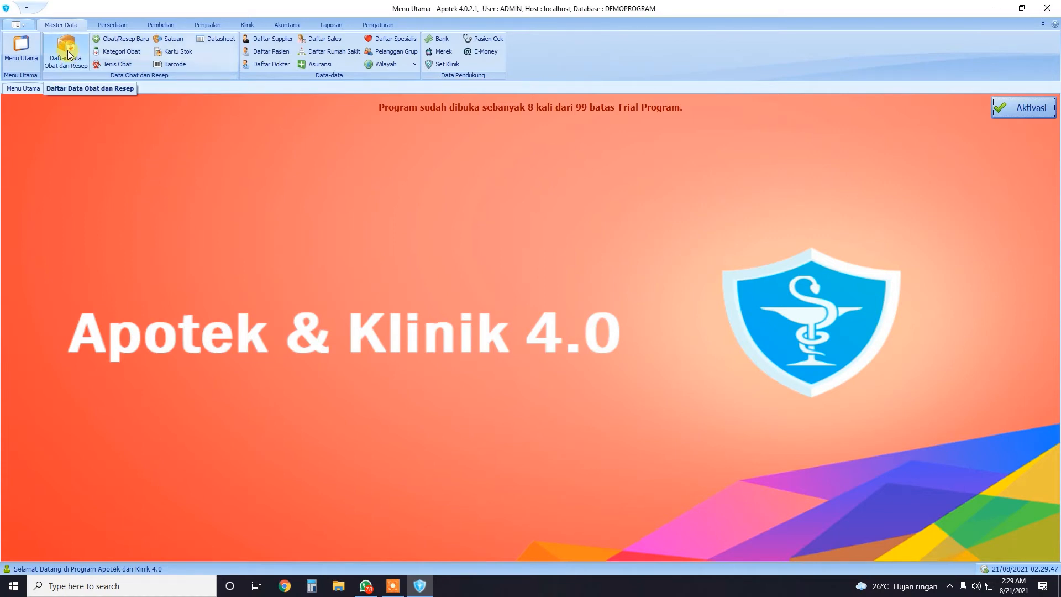
pyautogui.click(122, 40)
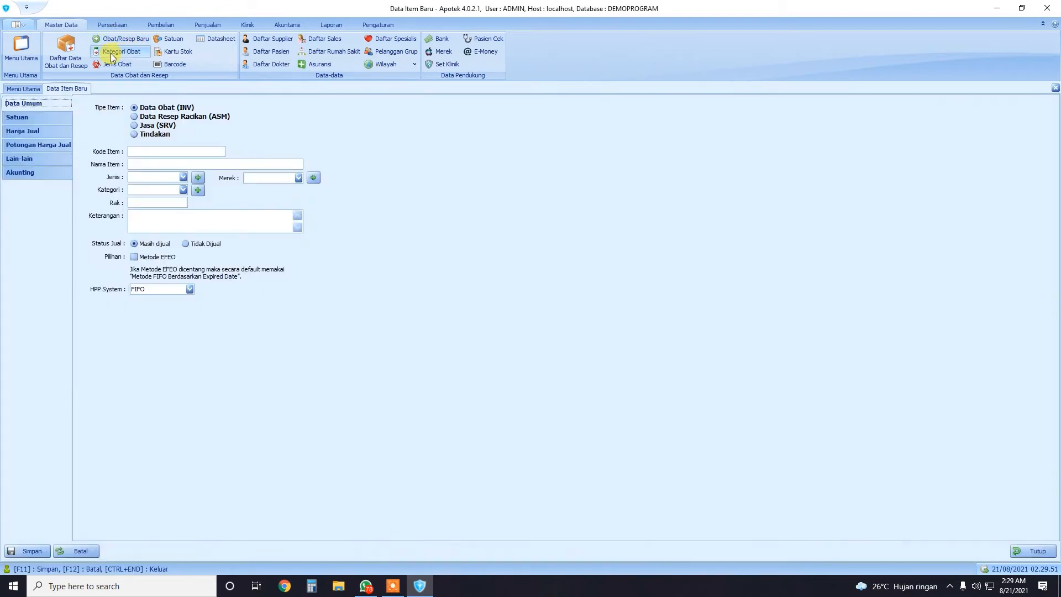
# Place the cursor in the Kode Item field of the new item form
pyautogui.click(113, 54)
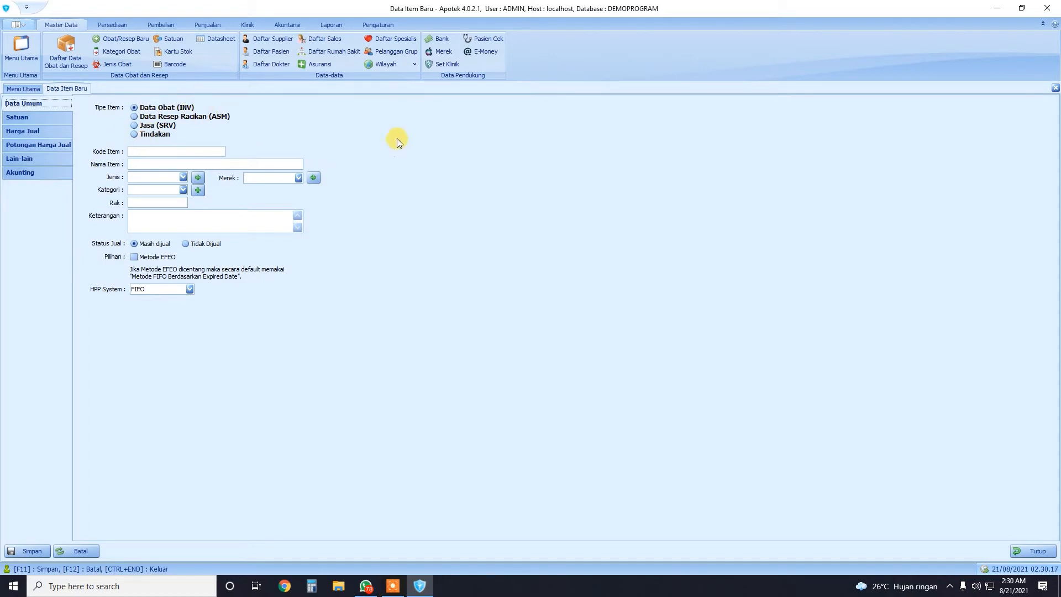
pyautogui.click(143, 151)
# Enter item code SCC0001 and item name PROMAG 10G
pyautogui.write('C0001')
pyautogui.click(152, 165)
pyautogui.write('PROMAG 10GRA')
pyautogui.press('BackSpace')
pyautogui.press('BackSpace')
pyautogui.press('BackSpace')
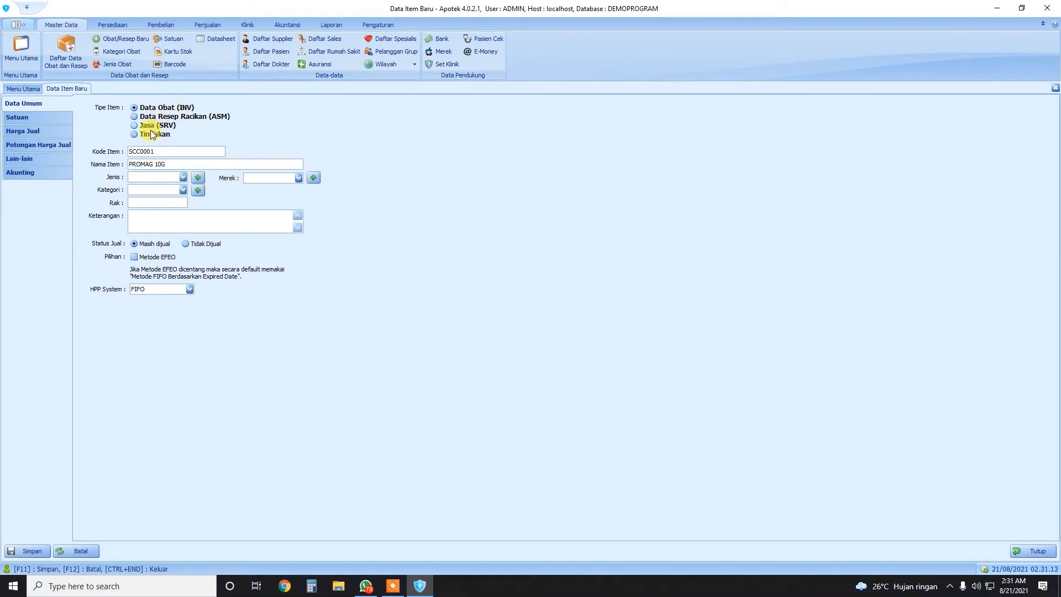
# Set item type OBAT and category DALAM, leaving the brand unselected
pyautogui.click(182, 177)
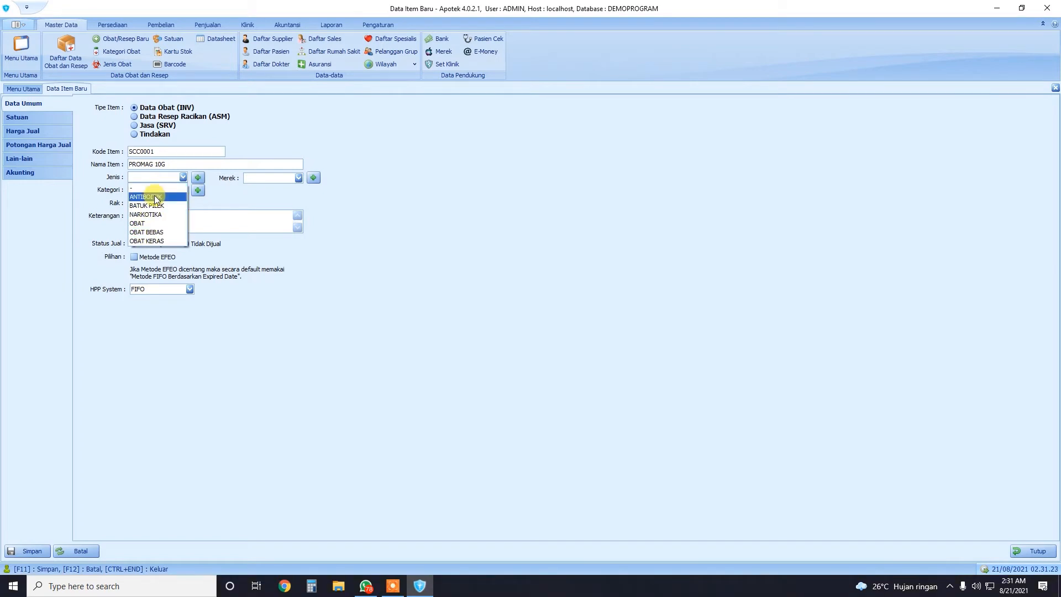
pyautogui.click(147, 223)
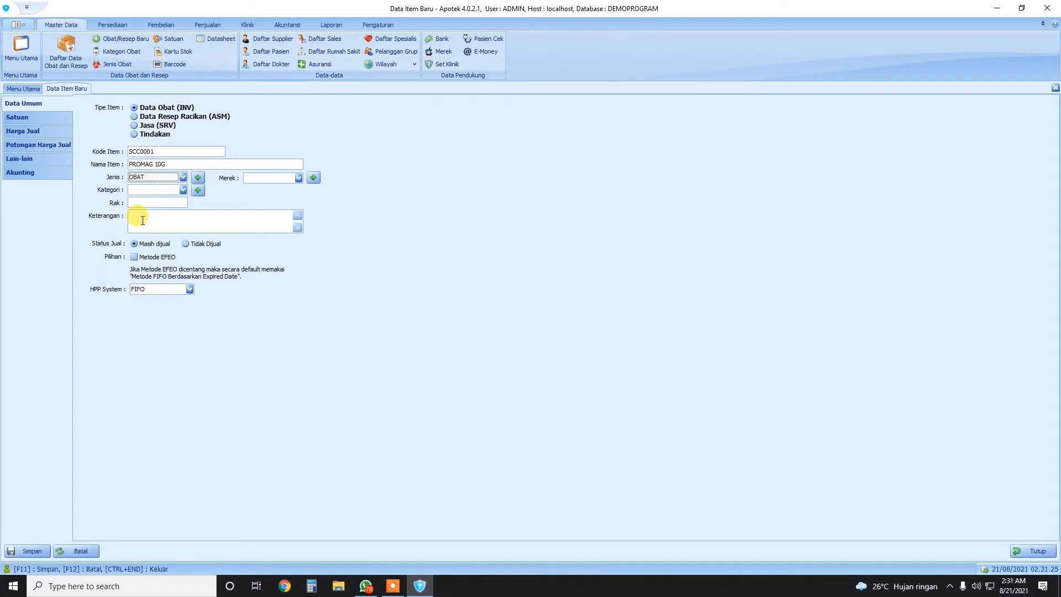
pyautogui.click(182, 190)
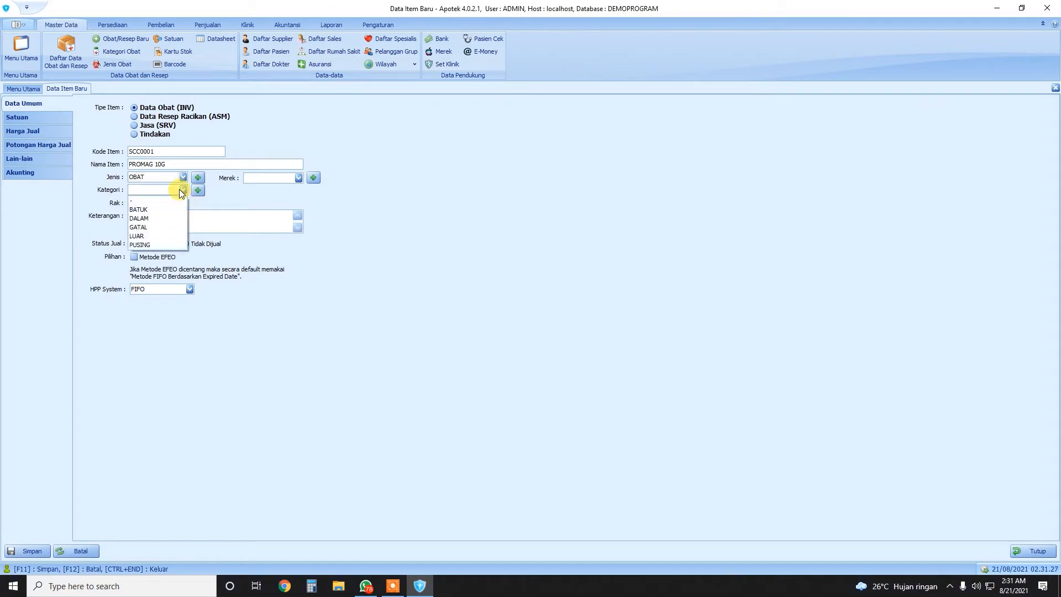
pyautogui.click(151, 218)
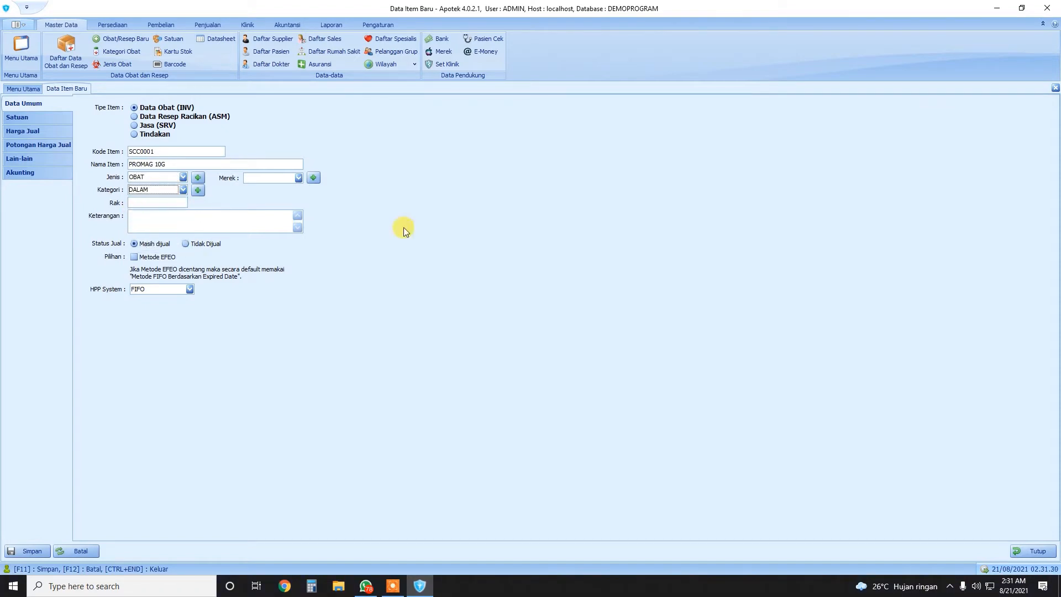
pyautogui.click(298, 179)
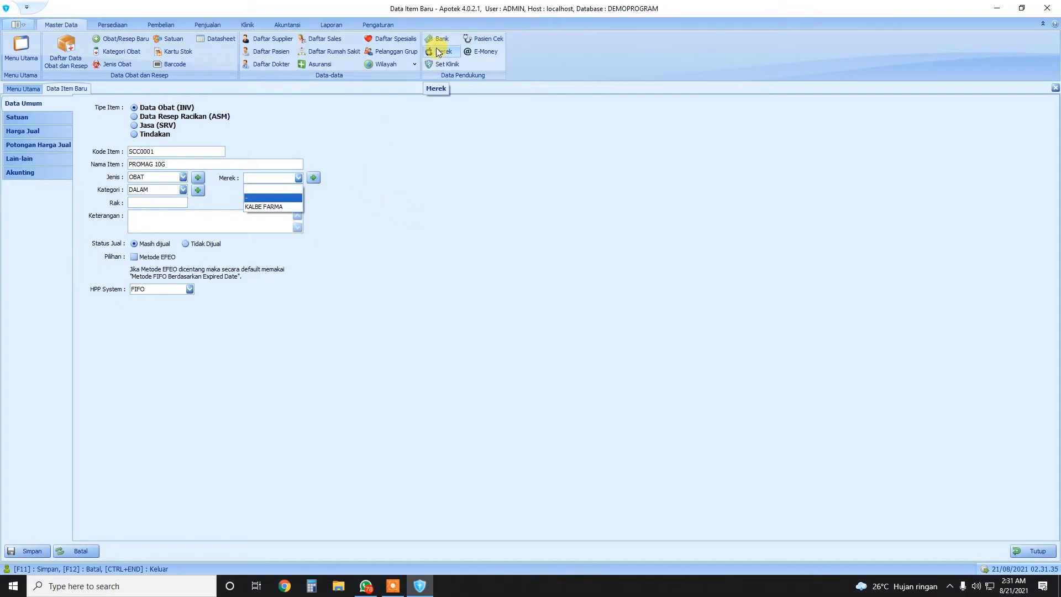
pyautogui.click(363, 179)
pyautogui.click(315, 177)
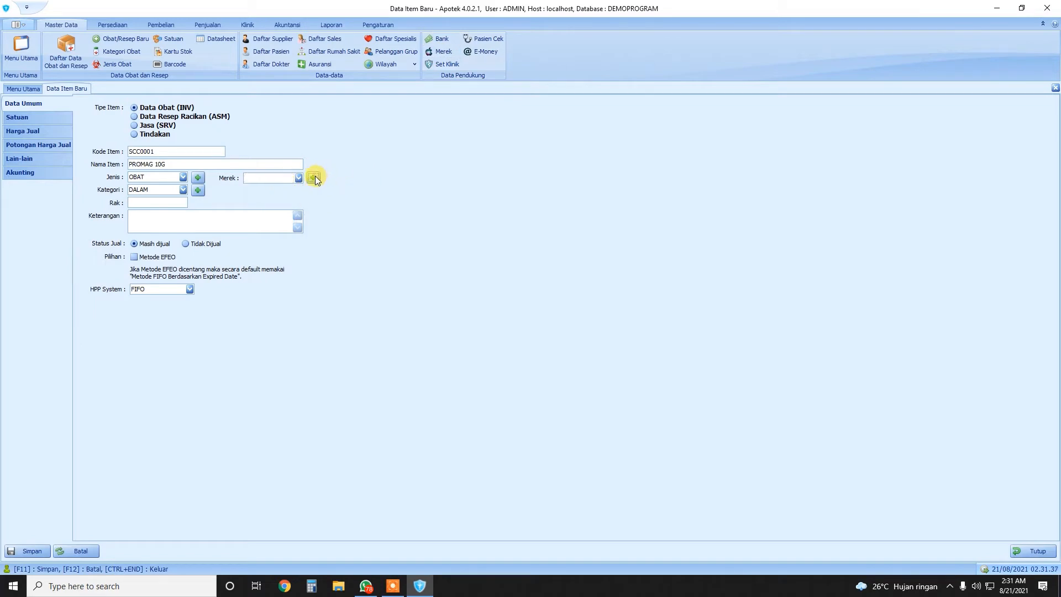
pyautogui.click(445, 243)
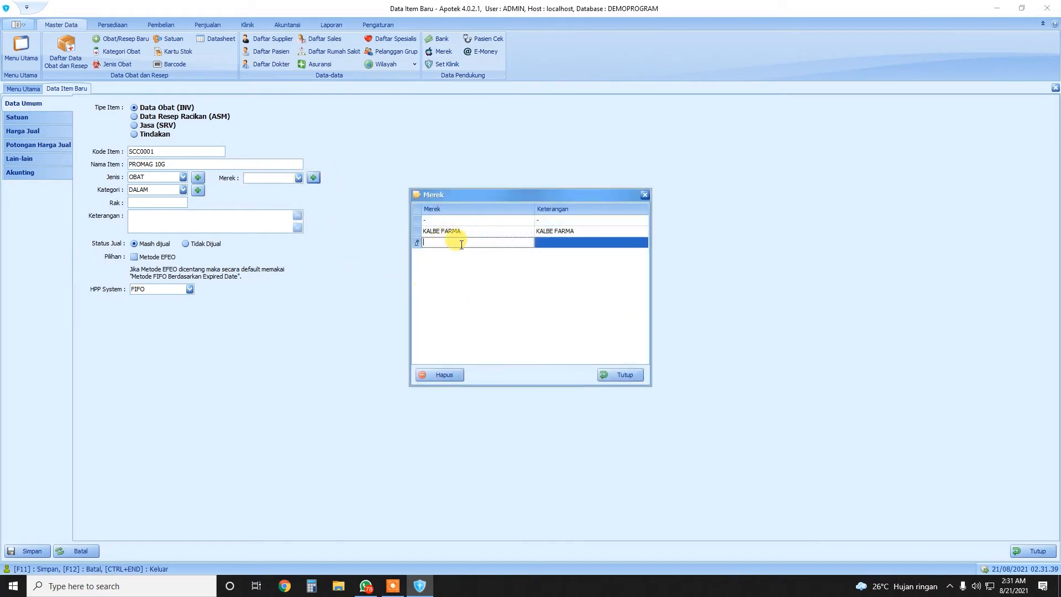
pyautogui.click(620, 375)
pyautogui.click(166, 201)
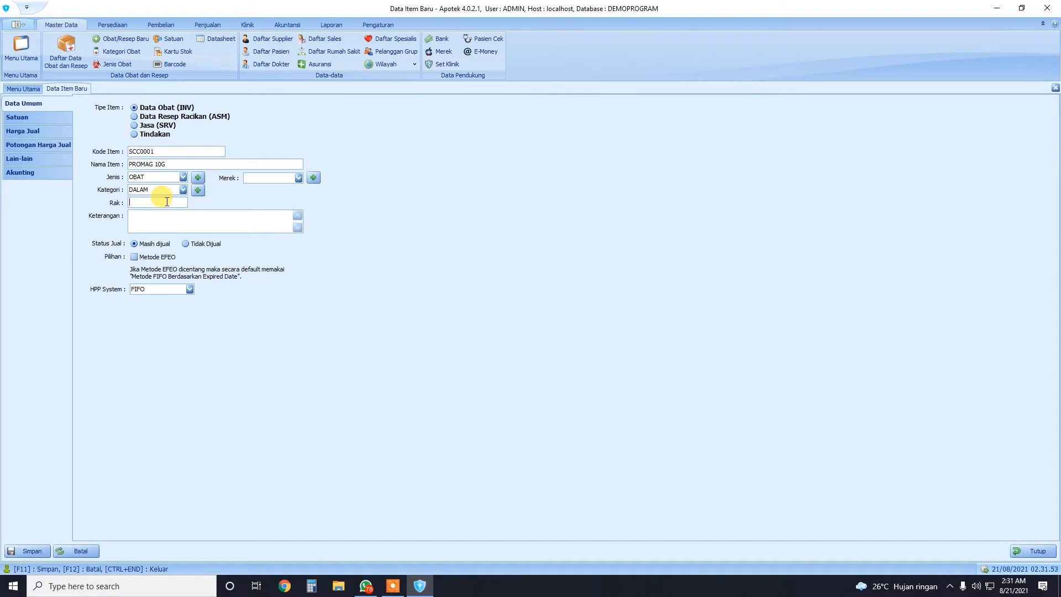
# Set shelf (Rak) to 1, tick Metode EFEO, and keep HPP System as EFEO
pyautogui.write('1')
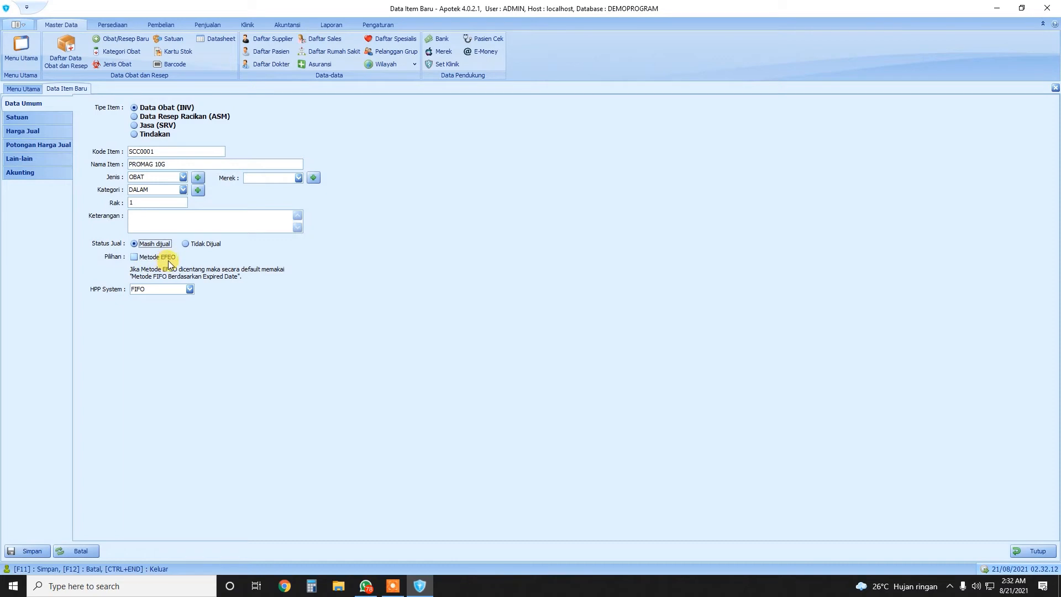
pyautogui.click(135, 258)
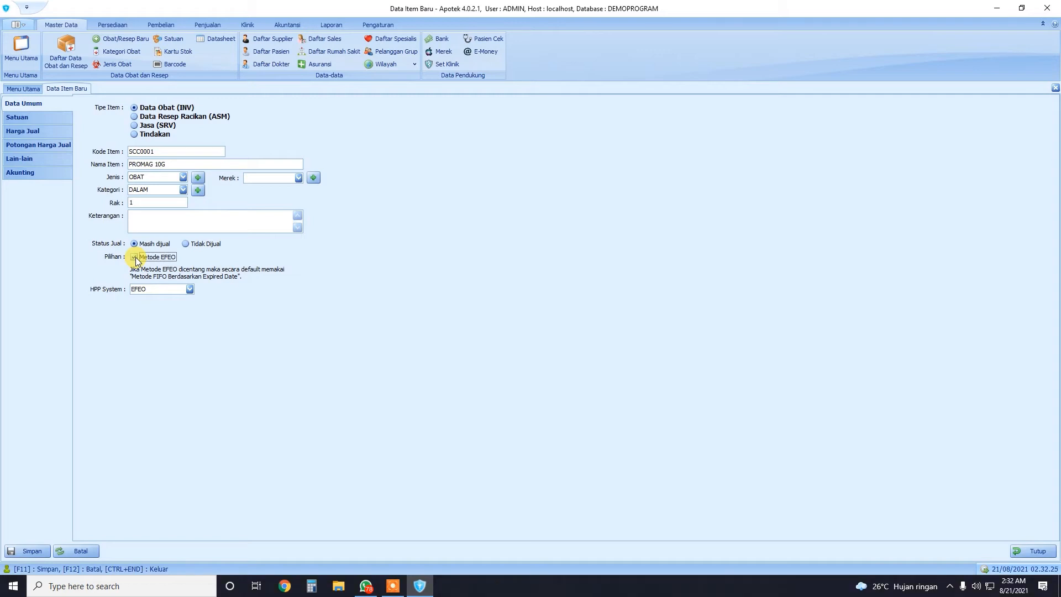
pyautogui.click(190, 289)
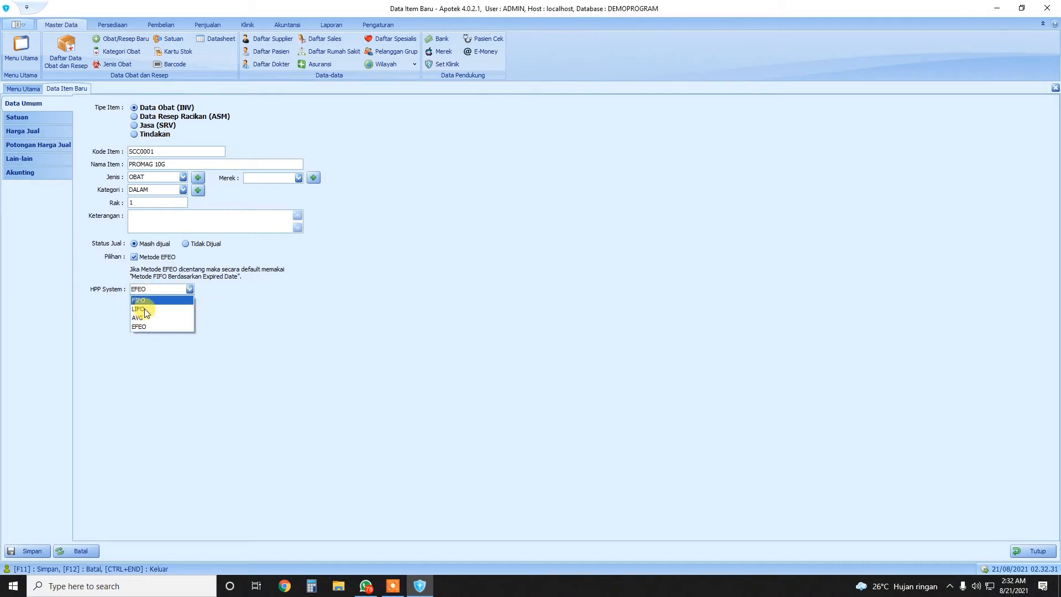
pyautogui.click(213, 312)
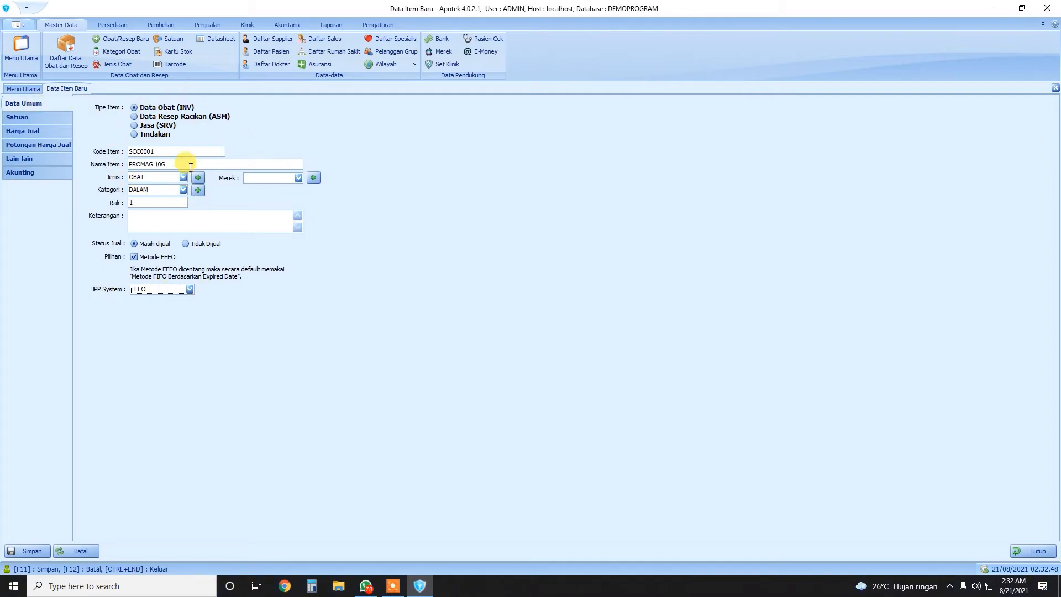
# Choose STRIP as Satuan Dasar on the item's Satuan page
pyautogui.click(22, 118)
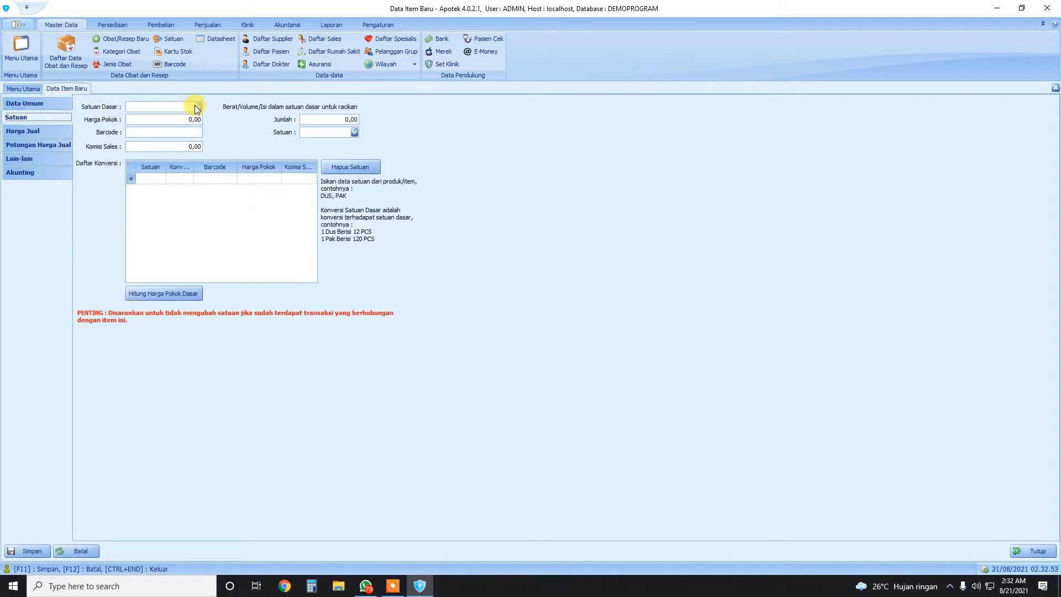
pyautogui.click(194, 106)
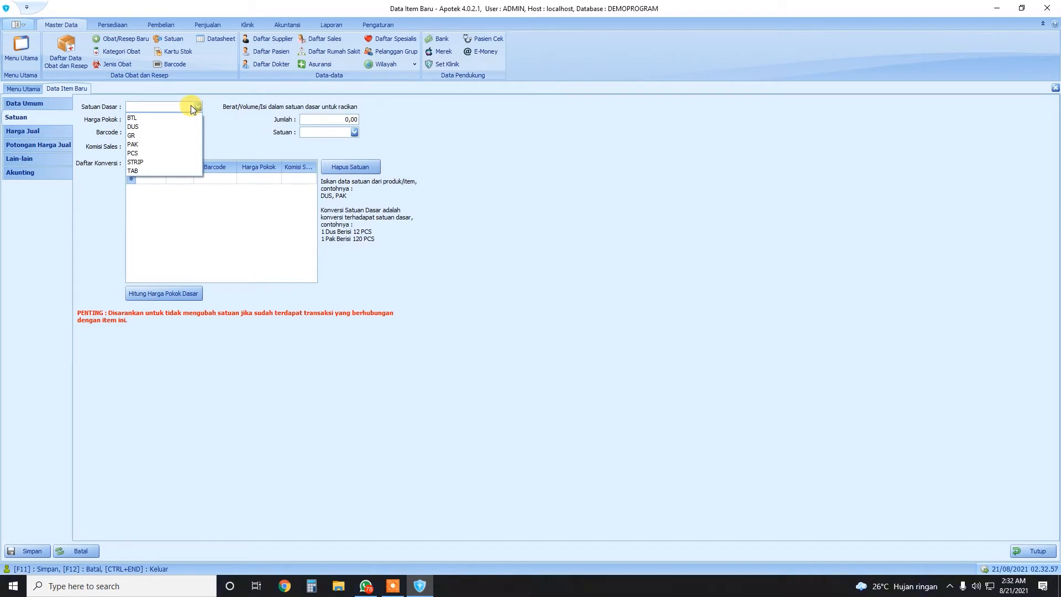
pyautogui.click(138, 162)
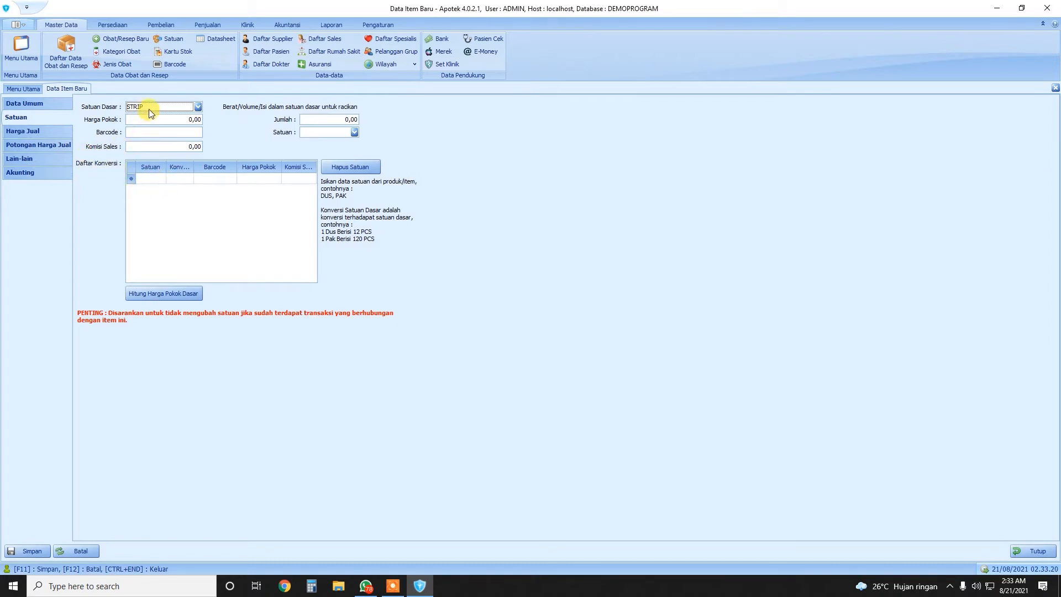
# Add a PAK conversion row of 10 STRIP with cost price 100.000,00
pyautogui.click(161, 178)
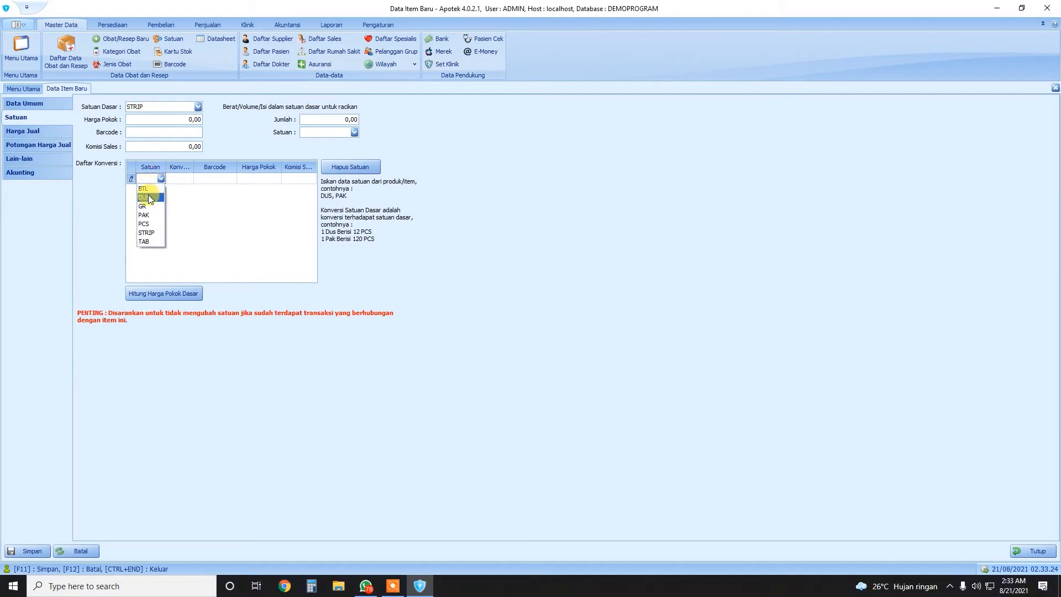
pyautogui.click(147, 214)
pyautogui.click(160, 179)
pyautogui.click(147, 215)
pyautogui.click(174, 178)
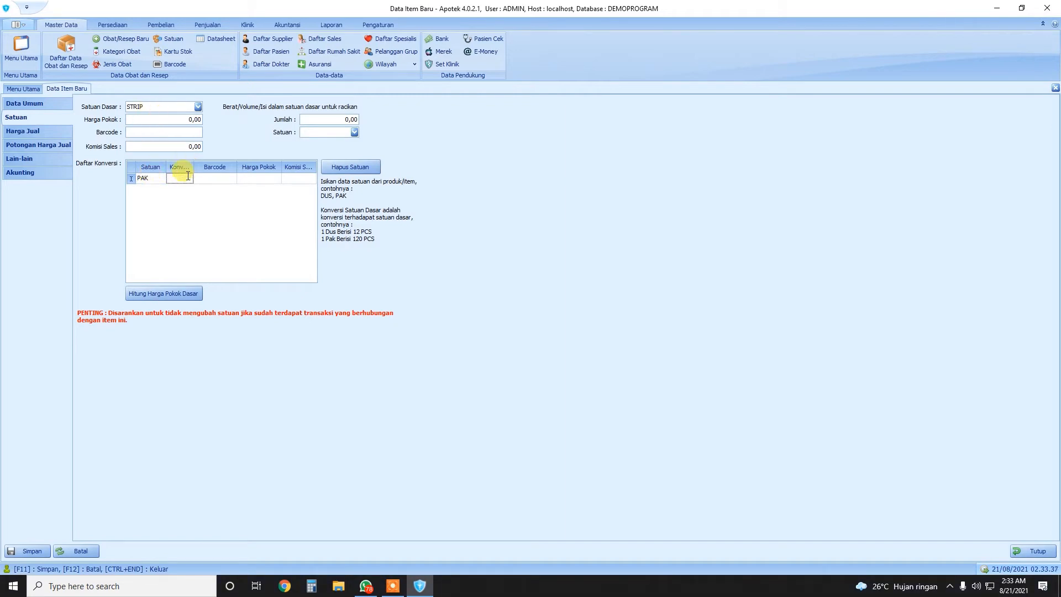
pyautogui.write('10')
pyautogui.click(231, 181)
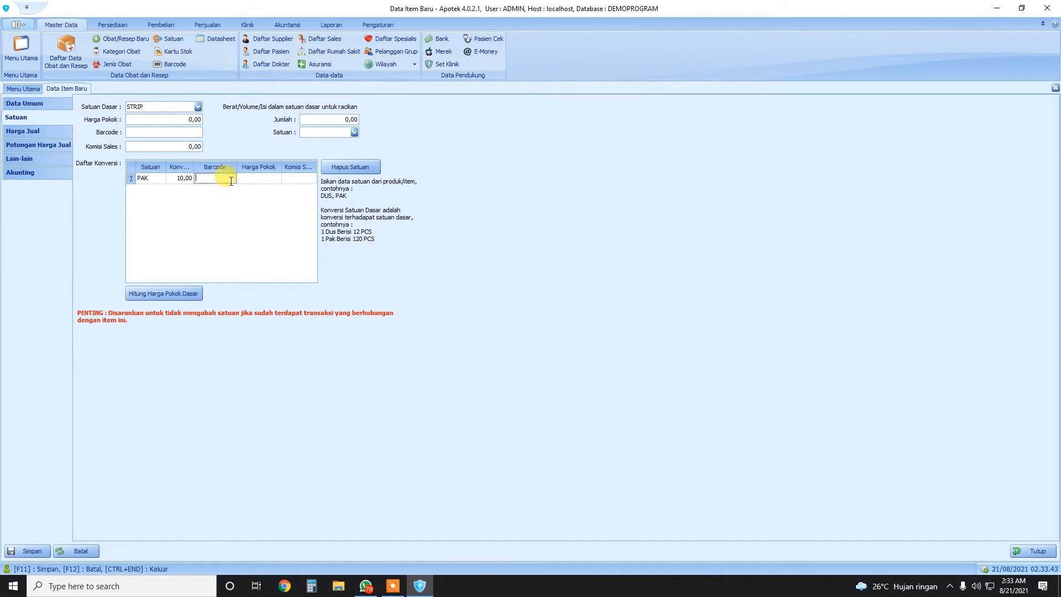
pyautogui.click(258, 177)
pyautogui.write('10000')
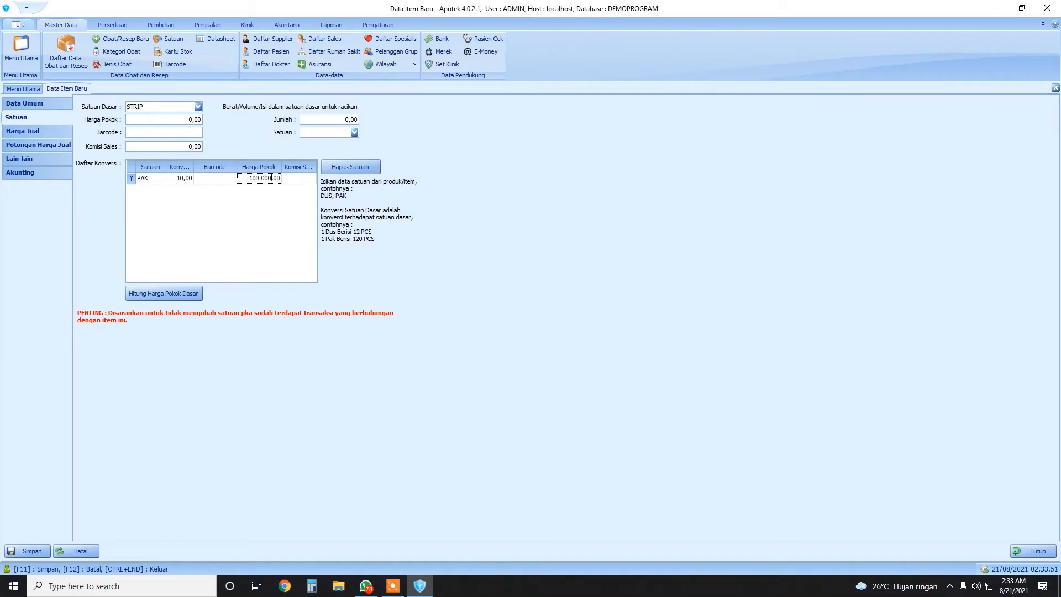
pyautogui.click(280, 211)
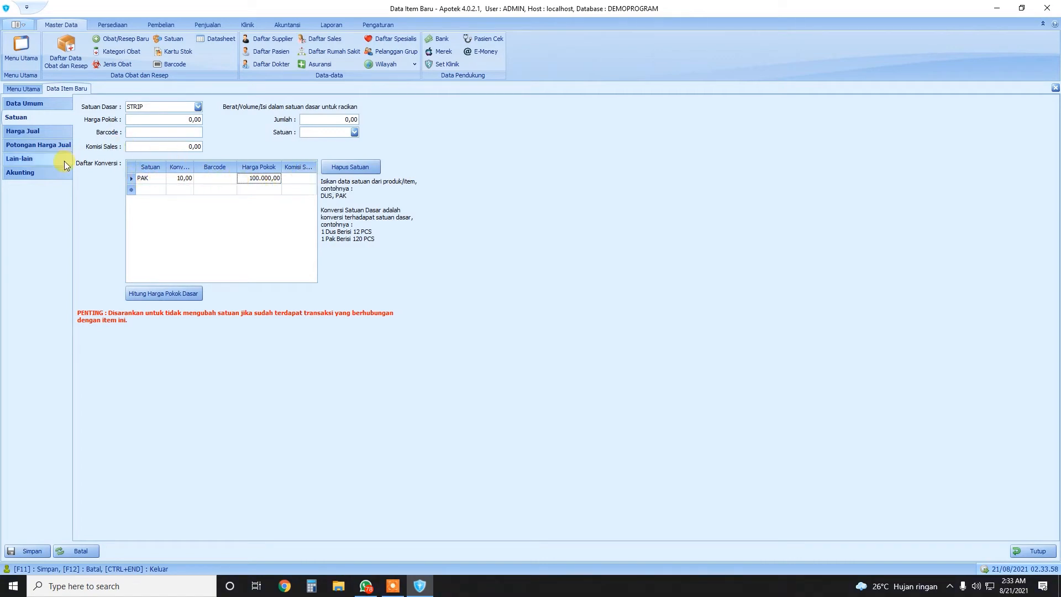
# Add a DUS conversion row of 100 under PAK, keeping STRIP as base unit
pyautogui.click(148, 189)
pyautogui.click(149, 209)
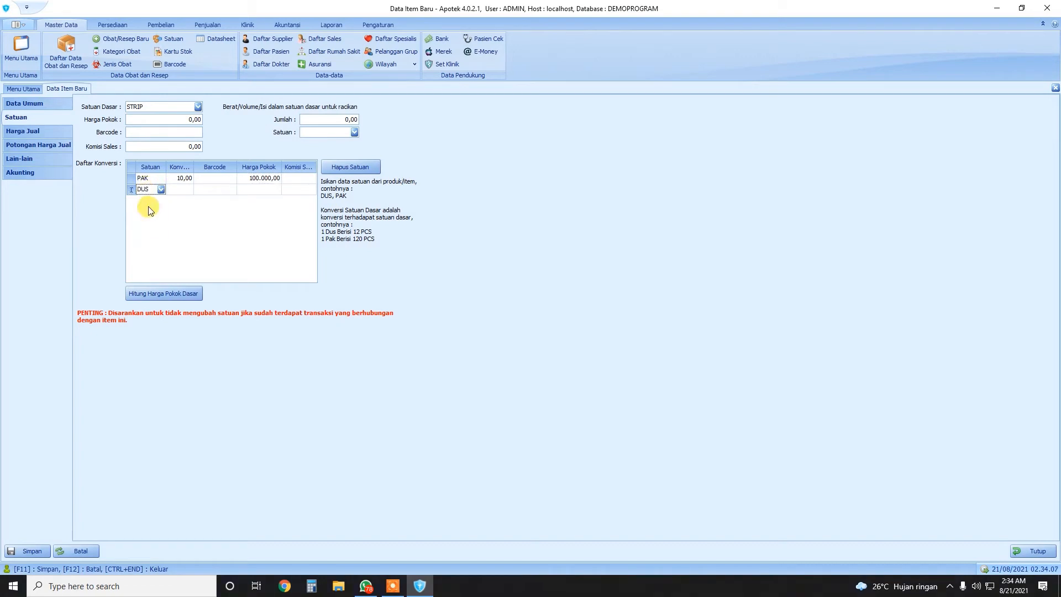
pyautogui.click(185, 191)
pyautogui.write('100,0')
pyautogui.press('BackSpace')
pyautogui.press('Return')
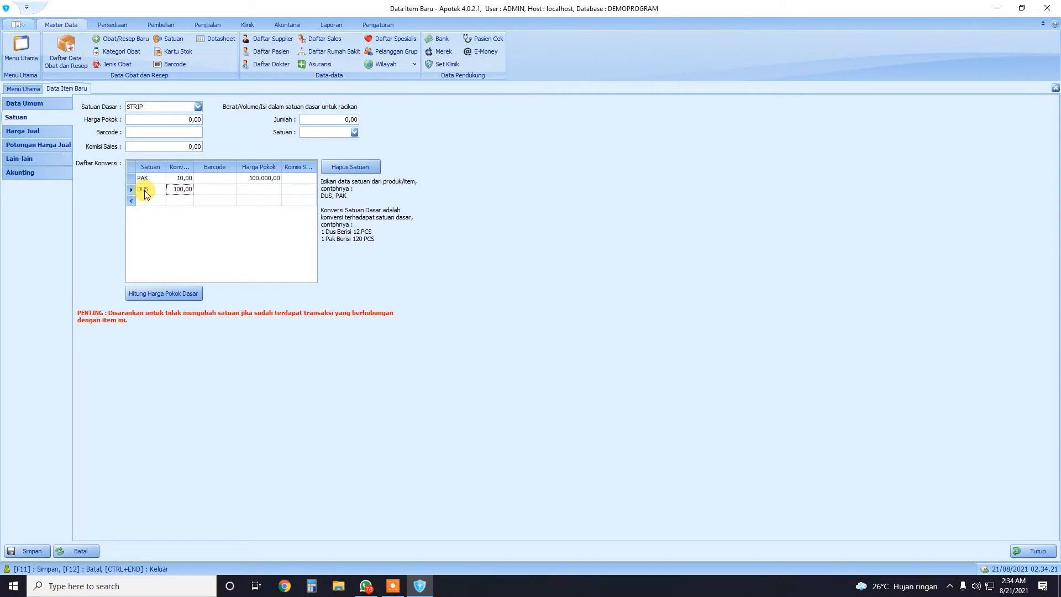
pyautogui.click(151, 107)
pyautogui.click(205, 239)
# Delete PAK's Harga Pokok and enter 1.000.000,00 as DUS's Harga Pokok
pyautogui.click(251, 178)
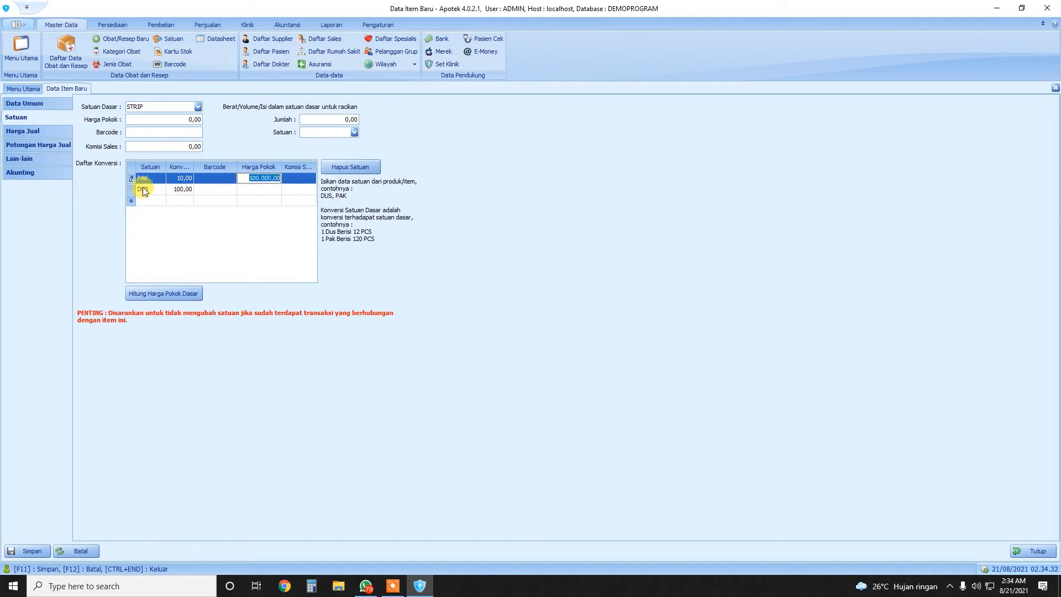
pyautogui.click(144, 189)
pyautogui.click(209, 225)
pyautogui.click(260, 176)
pyautogui.press('Delete')
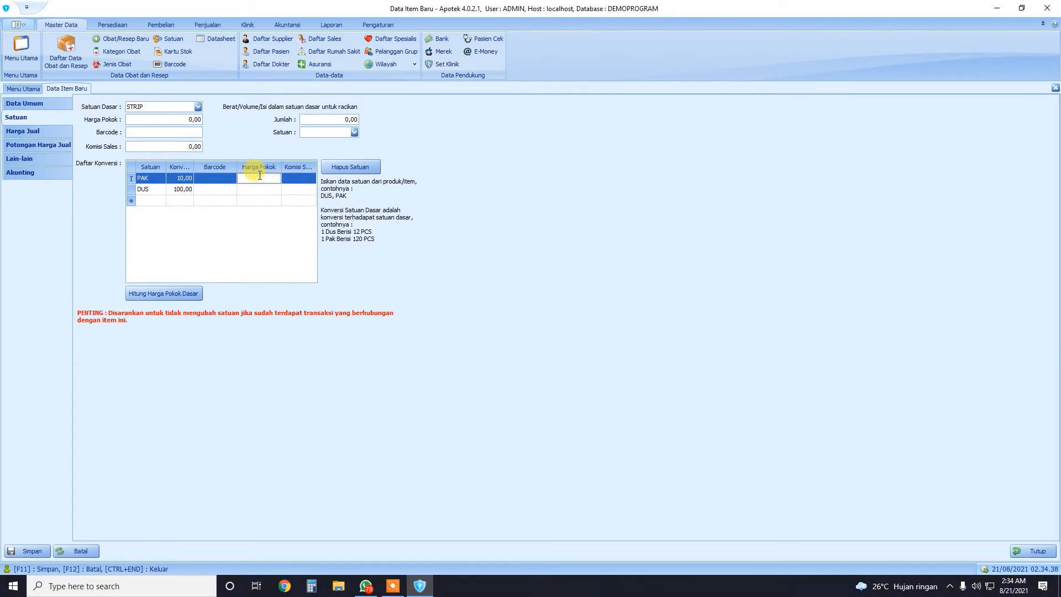
pyautogui.click(261, 192)
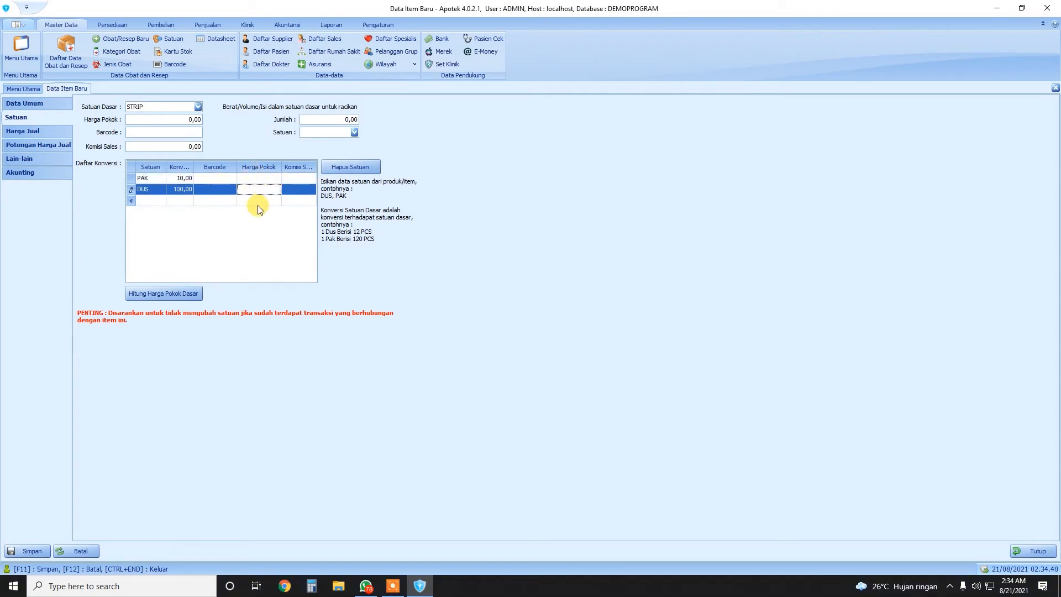
pyautogui.write('1000000')
pyautogui.click(230, 201)
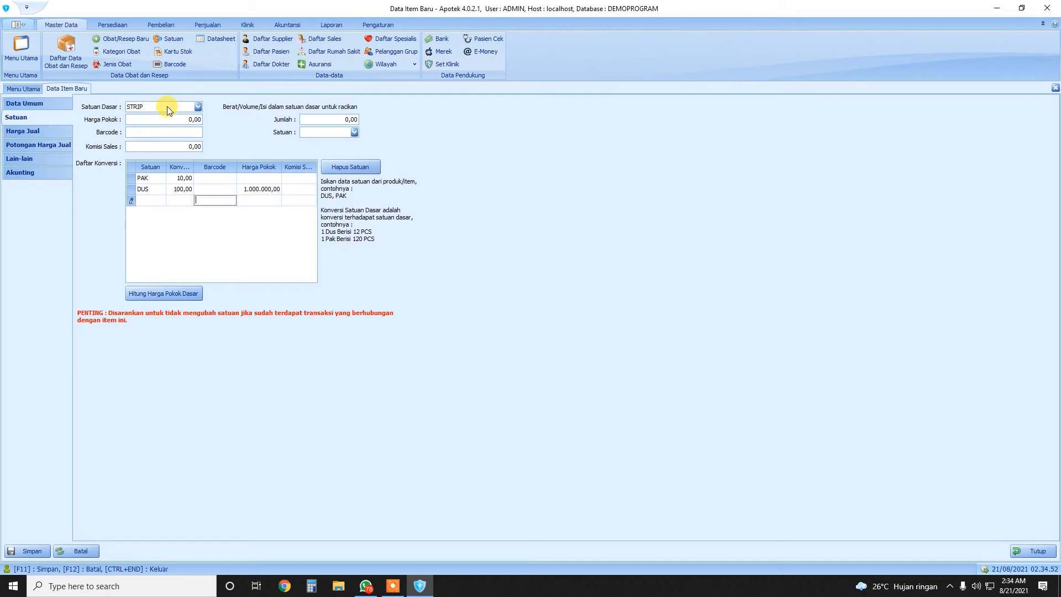
# Compute the STRIP base cost of 10.000,00 via Hitung Harga Pokok Dasar, then go to Harga Jual
pyautogui.click(138, 294)
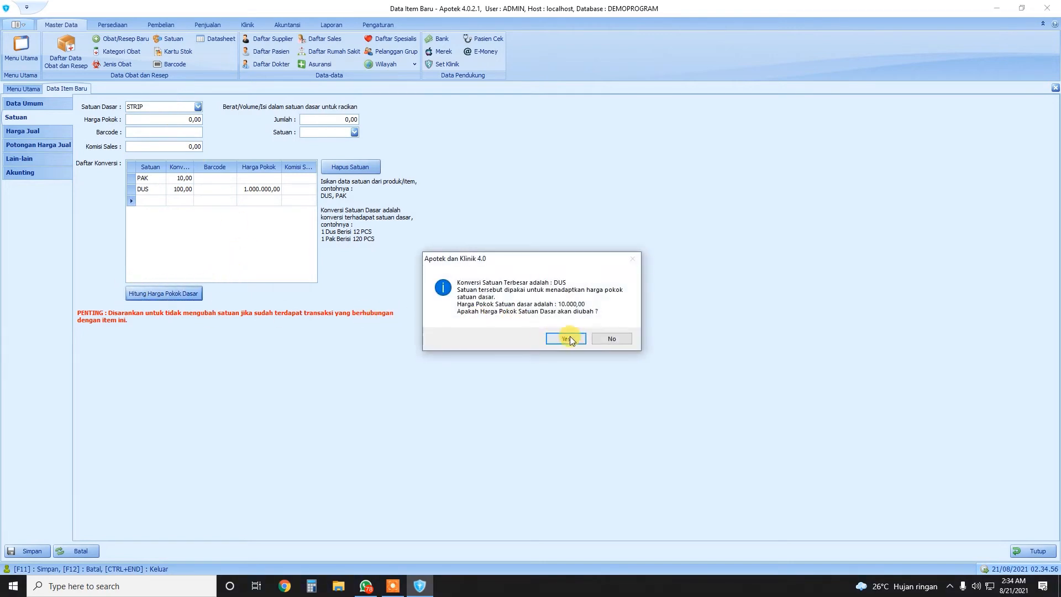
pyautogui.click(573, 340)
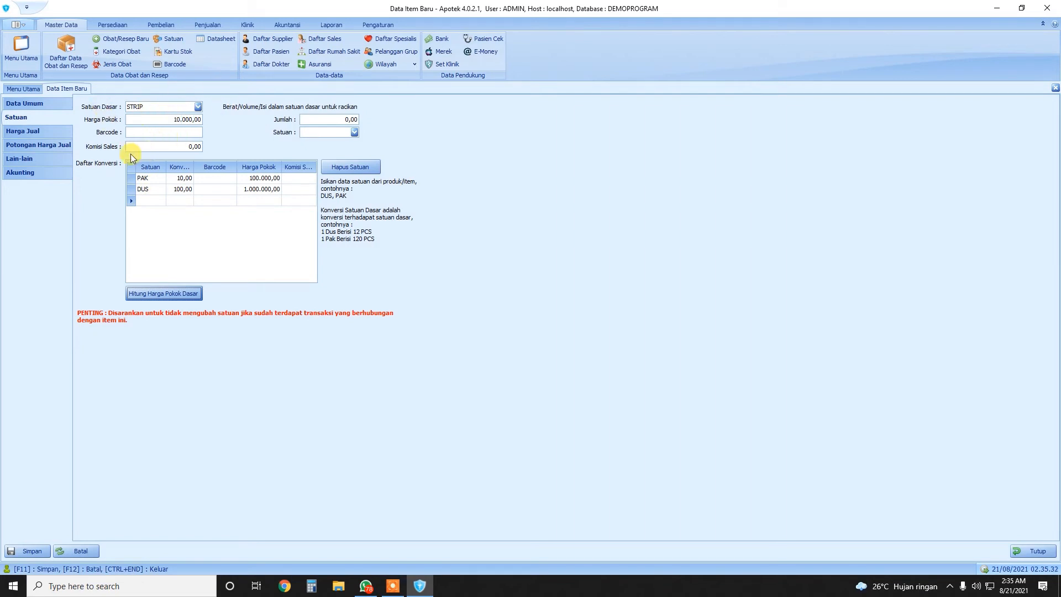
pyautogui.click(23, 131)
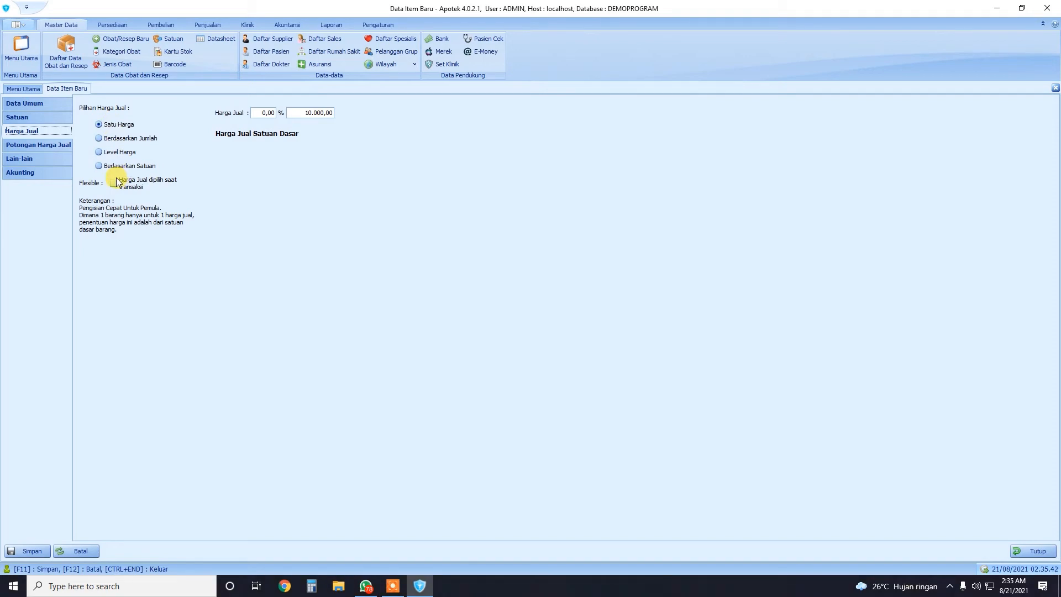
pyautogui.click(118, 123)
pyautogui.click(294, 112)
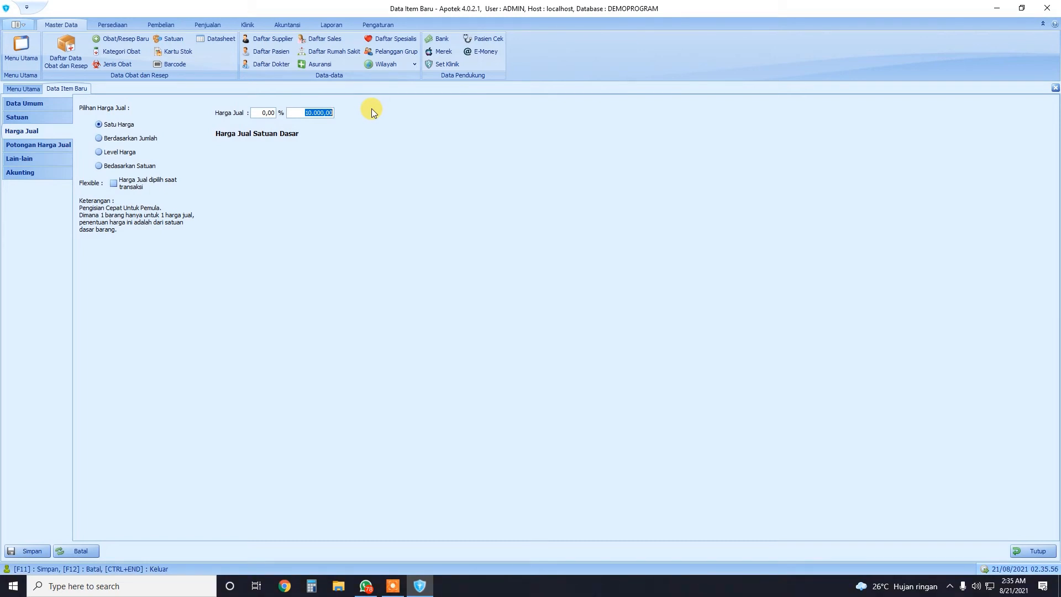
pyautogui.click(25, 118)
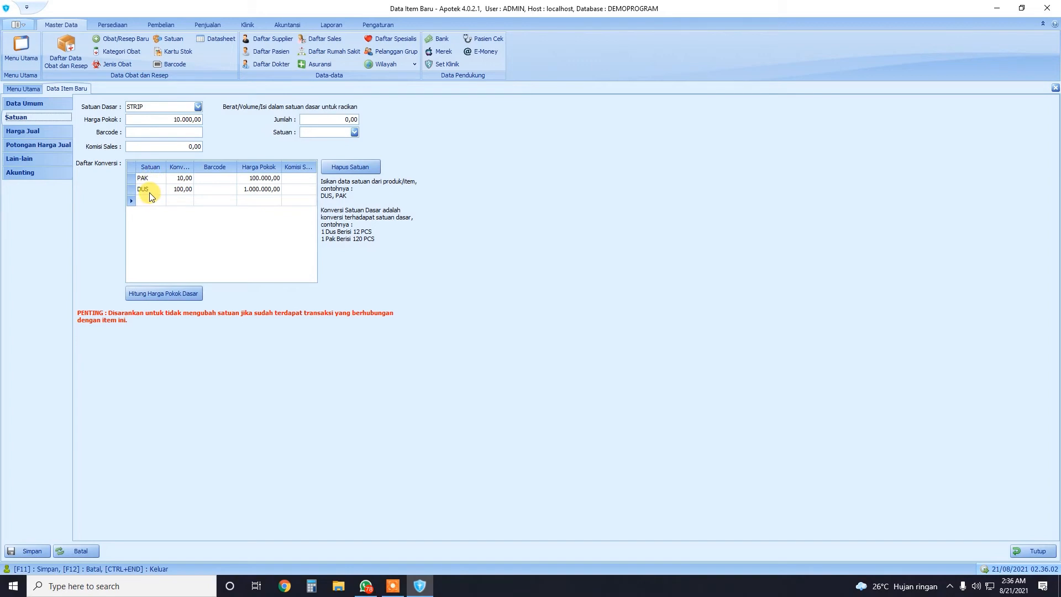
pyautogui.click(37, 132)
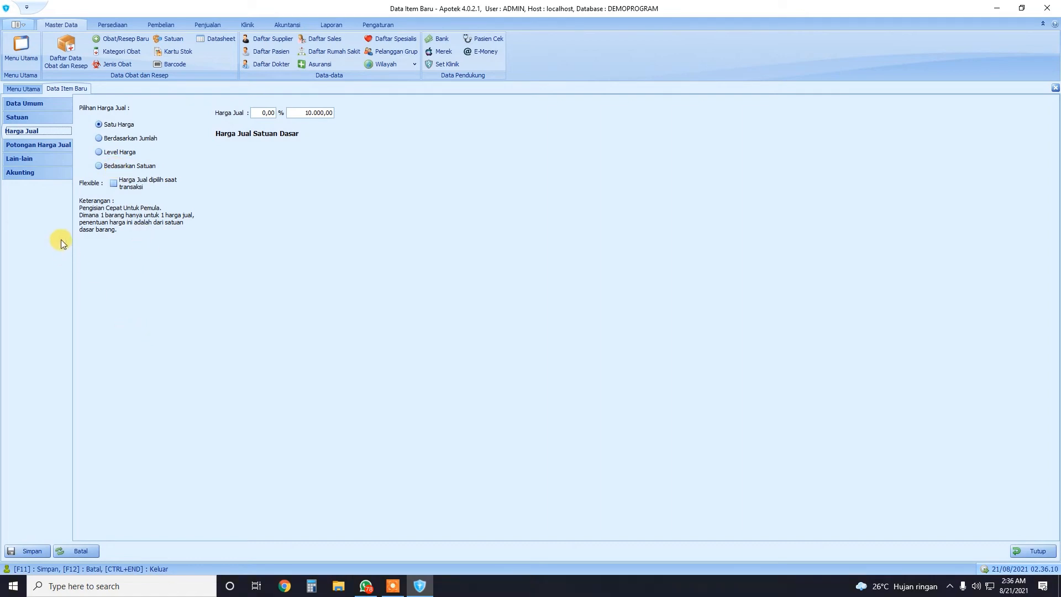
pyautogui.click(117, 129)
# Switch to per-unit selling prices and price STRIP at 12.000,00
pyautogui.click(118, 168)
pyautogui.click(241, 123)
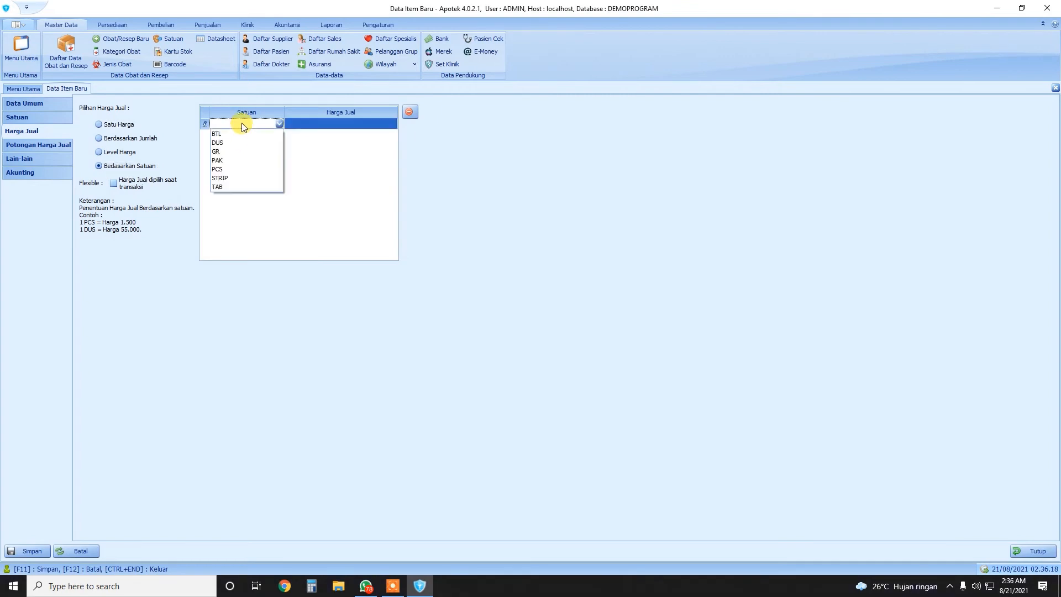
pyautogui.click(268, 178)
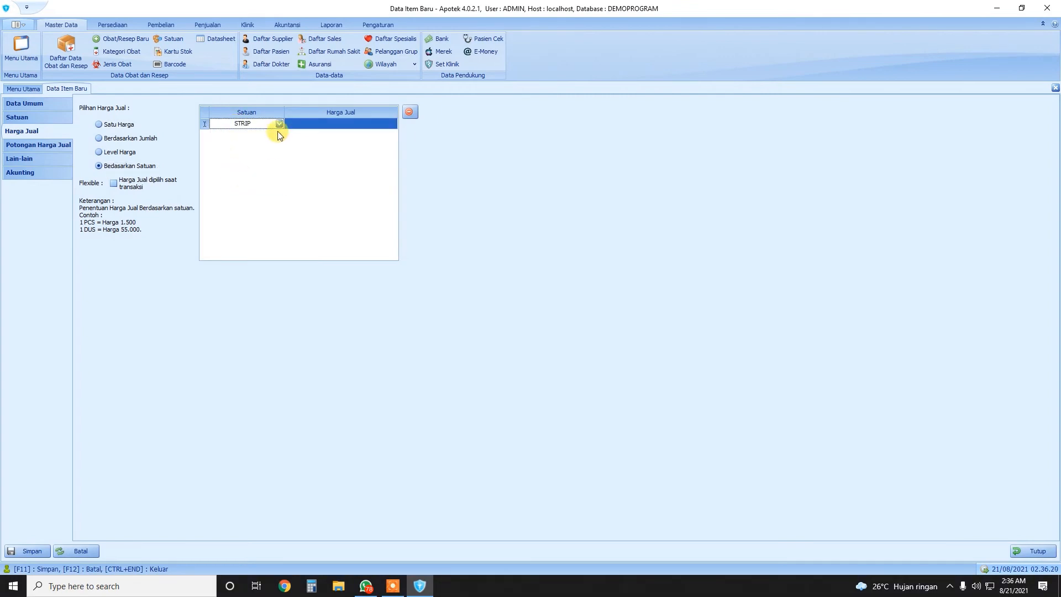
pyautogui.click(310, 124)
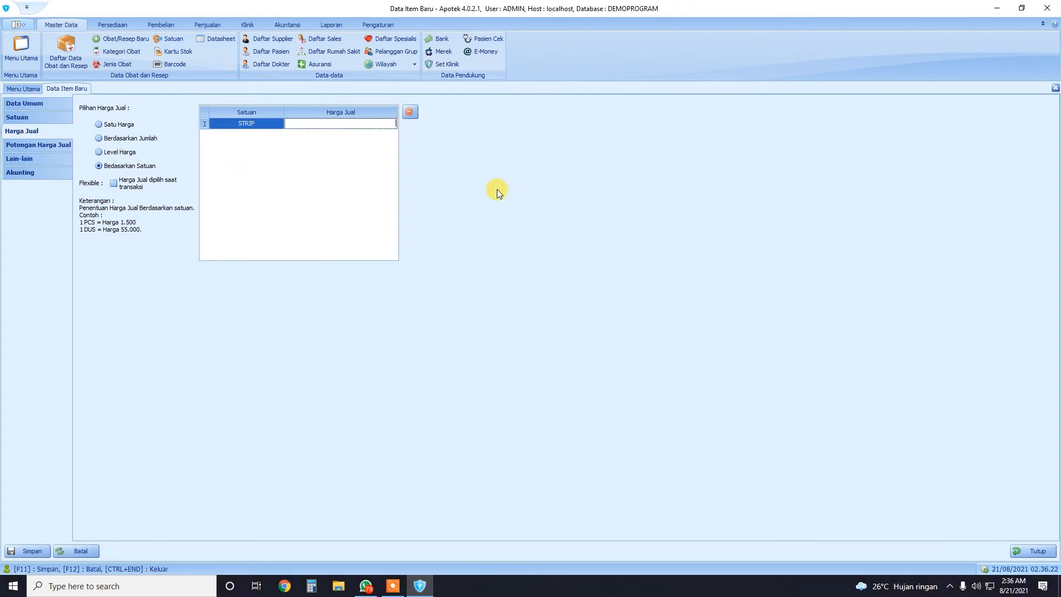
pyautogui.write('120000,00')
pyautogui.press('Down')
# Add a PAK selling price row at 110.000,00
pyautogui.click(254, 135)
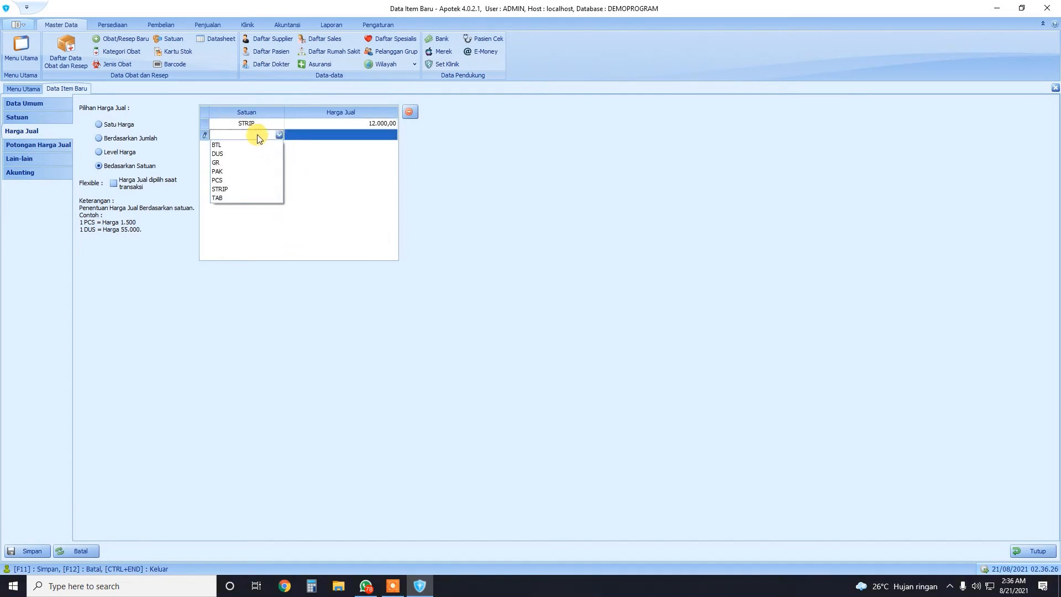
pyautogui.click(216, 174)
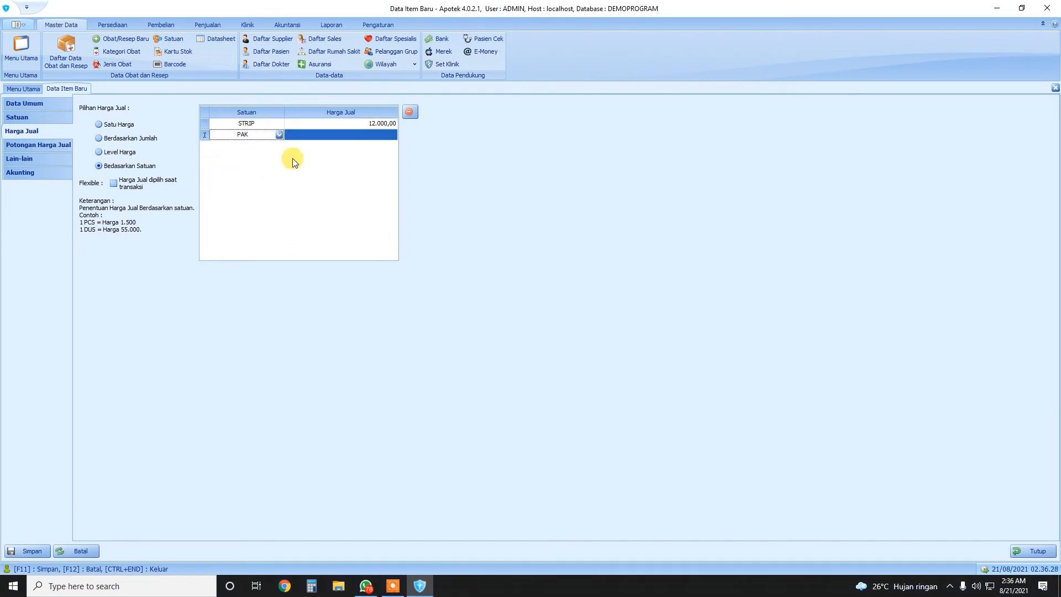
pyautogui.click(333, 134)
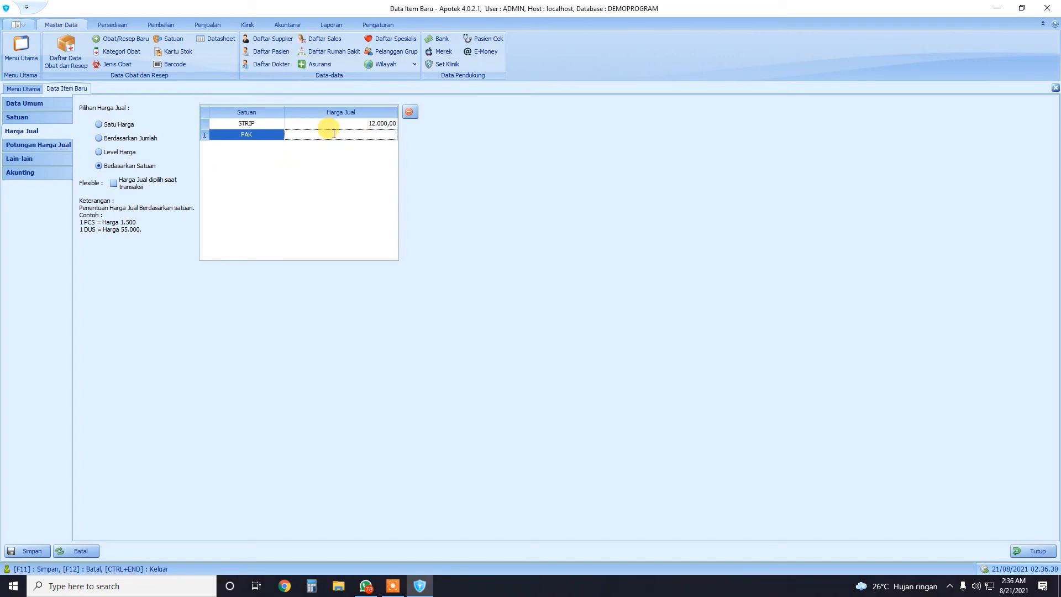
pyautogui.write('110.000')
pyautogui.press('Down')
# Add a DUS selling price row at 1.050.000,00 and finish the price list
pyautogui.click(259, 146)
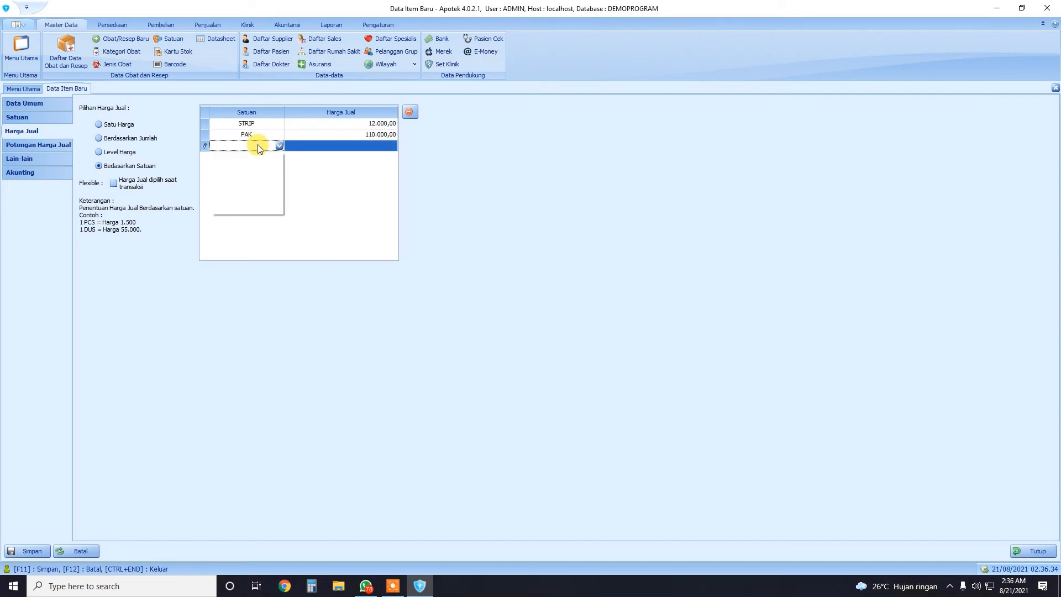
pyautogui.click(223, 166)
pyautogui.click(321, 145)
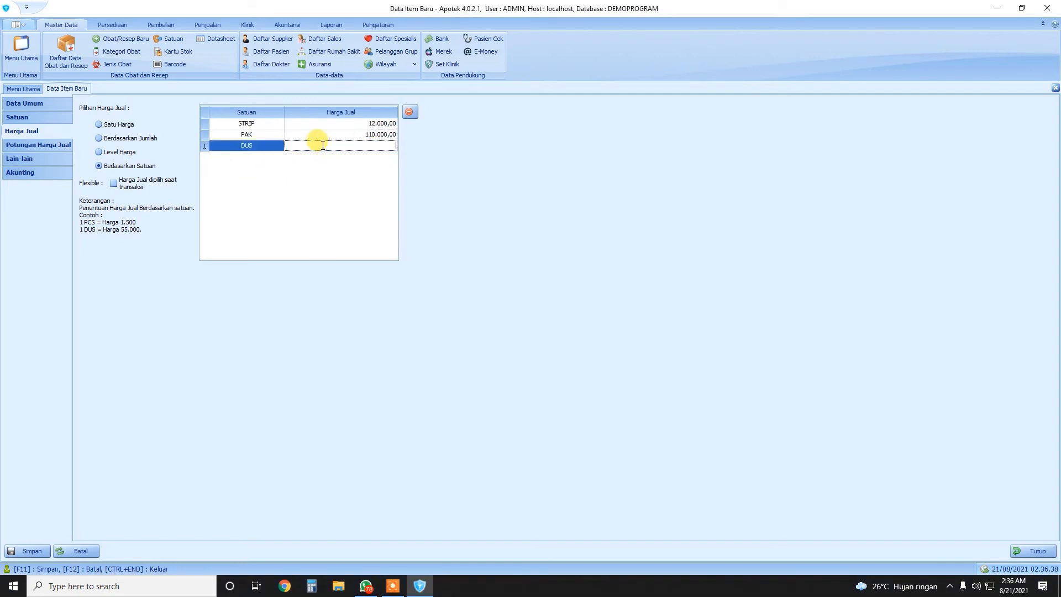
pyautogui.write('100')
pyautogui.write('50000')
pyautogui.press('Return')
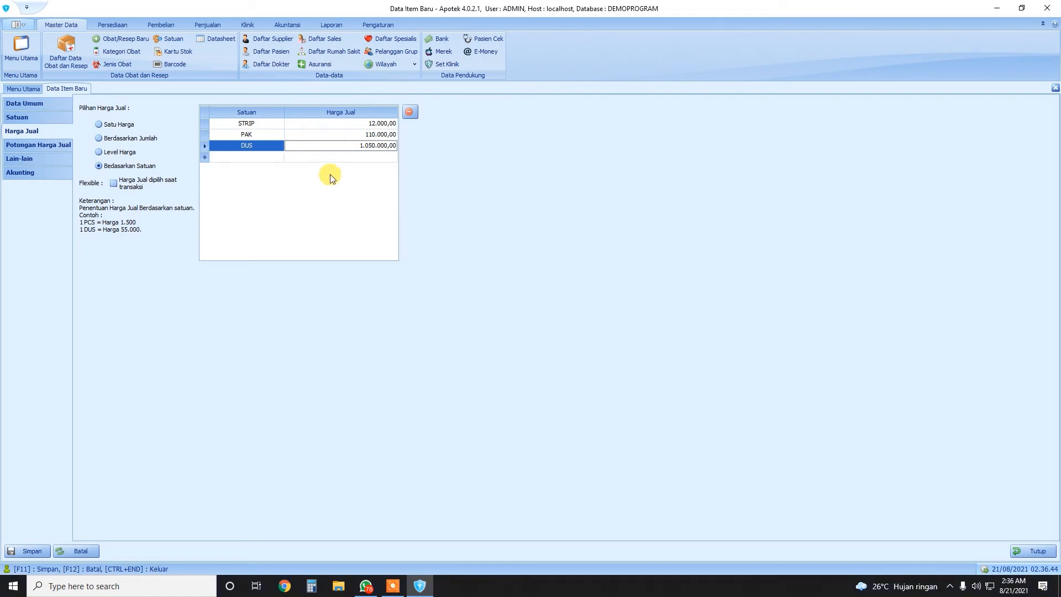
pyautogui.click(110, 172)
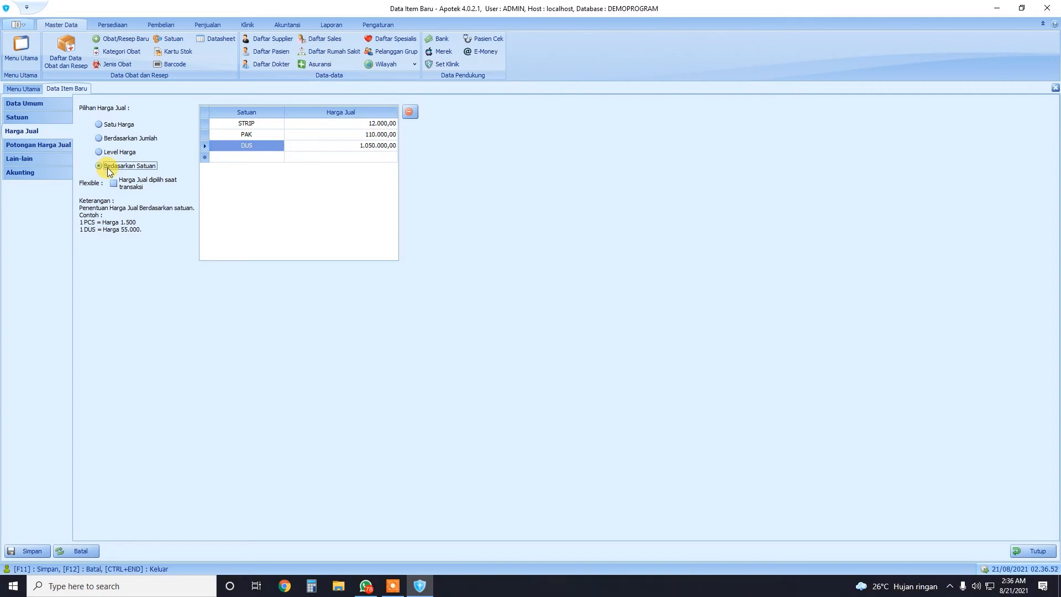
# Switch to a single selling price of 12.000,00
pyautogui.click(115, 122)
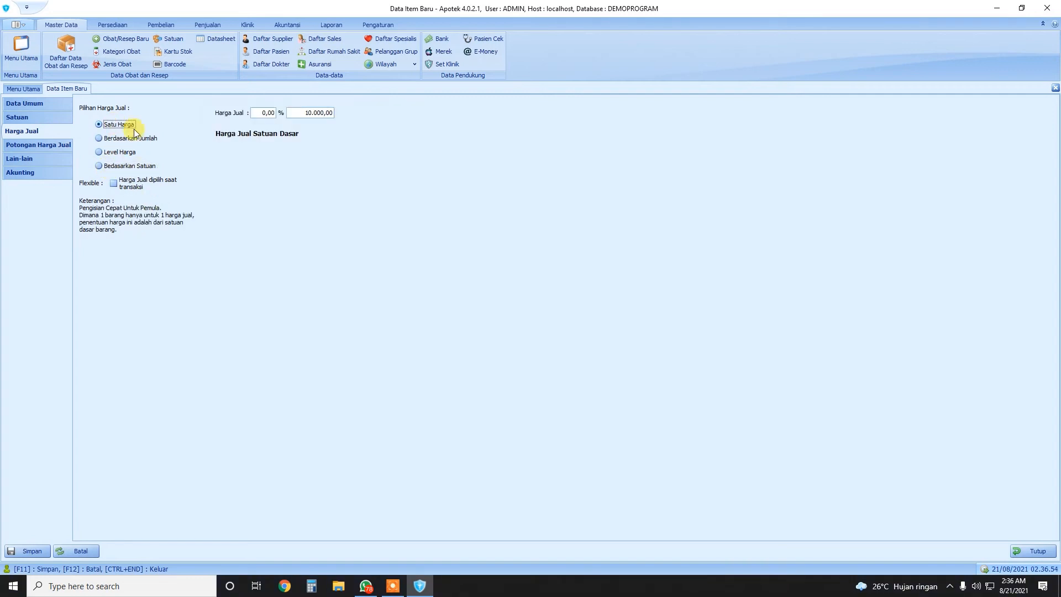
pyautogui.click(290, 116)
pyautogui.write('12000')
pyautogui.click(106, 125)
# Return to per-unit pricing, toggling the Flexible price option on and off
pyautogui.click(116, 167)
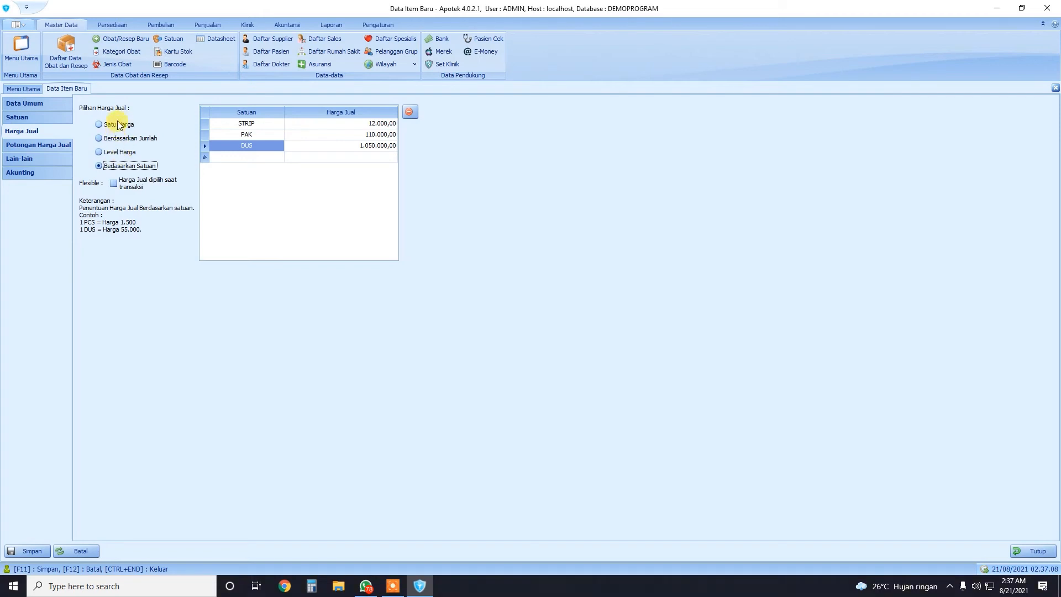
pyautogui.click(114, 184)
pyautogui.click(114, 183)
pyautogui.click(99, 125)
pyautogui.click(101, 166)
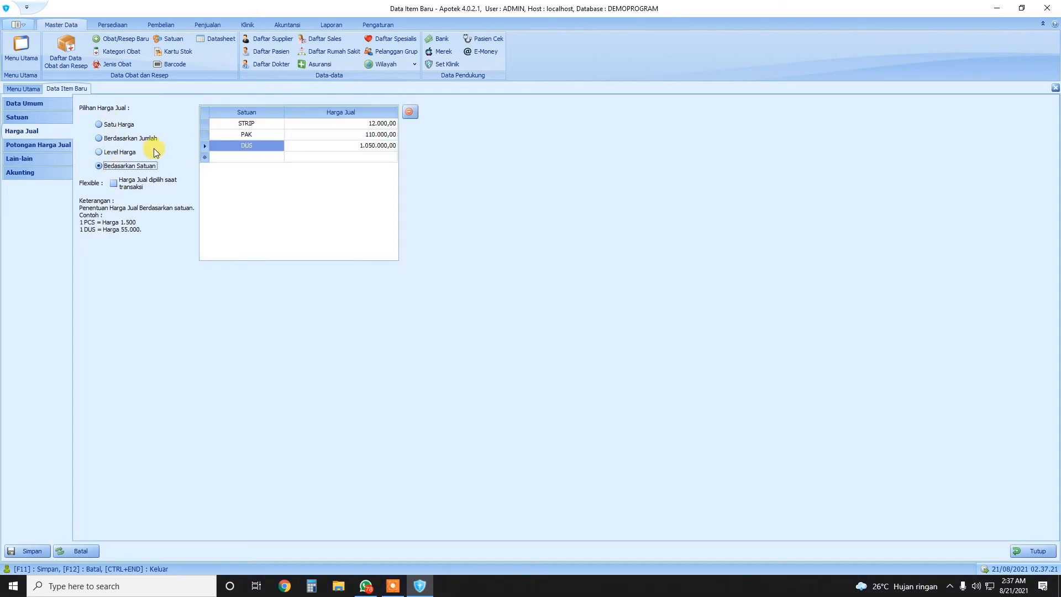
# View the Potongan Harga Jual page, then the Lain-lain details page
pyautogui.click(40, 146)
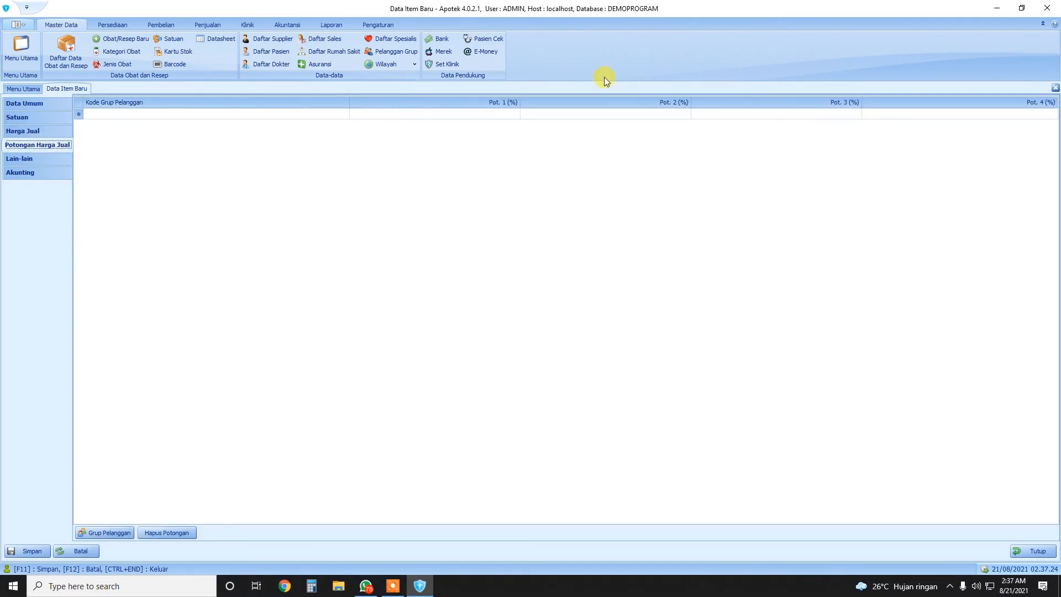
pyautogui.click(25, 160)
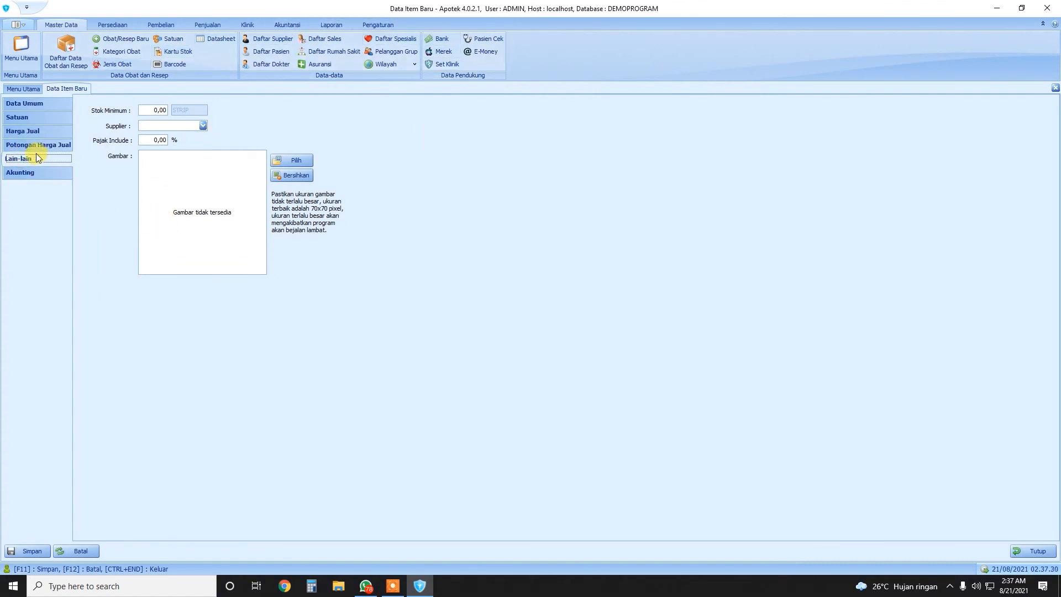
# Set the item's supplier to SUPLIER instead of KIMIA FARMA
pyautogui.click(203, 126)
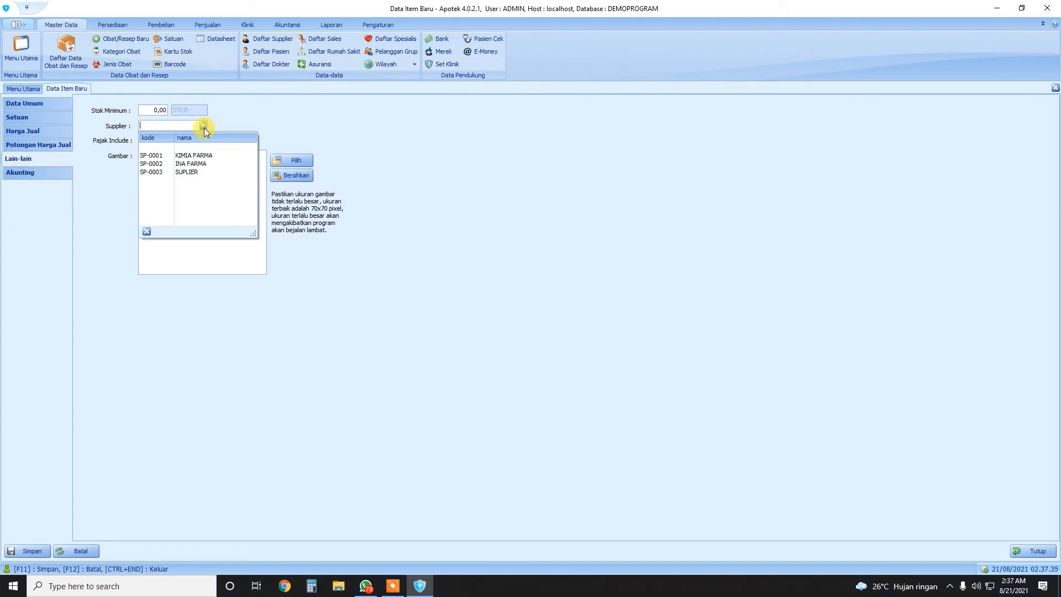
pyautogui.click(187, 157)
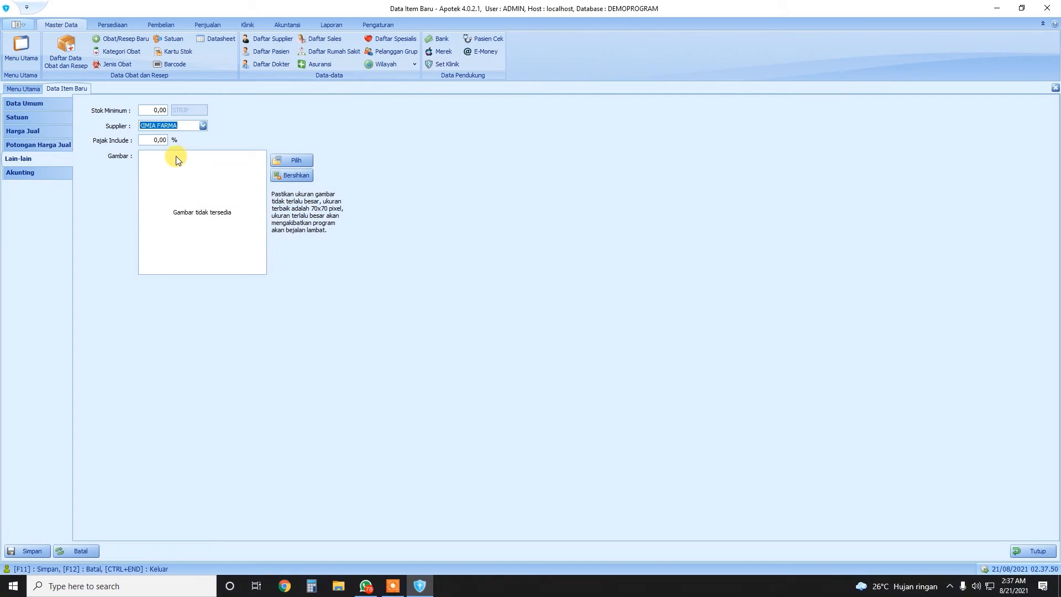
pyautogui.click(204, 127)
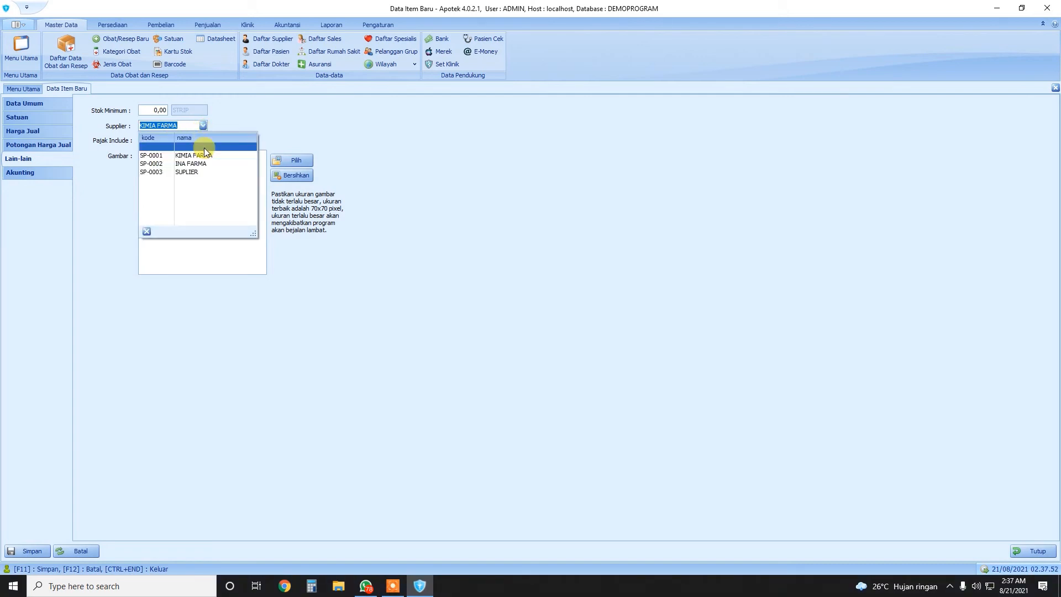
pyautogui.click(203, 151)
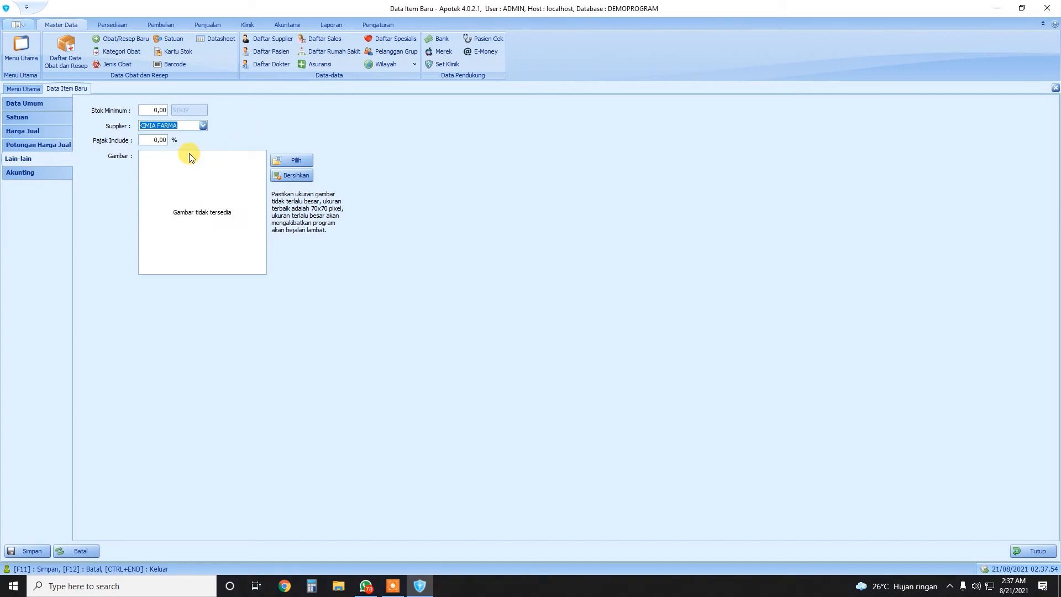
pyautogui.click(203, 126)
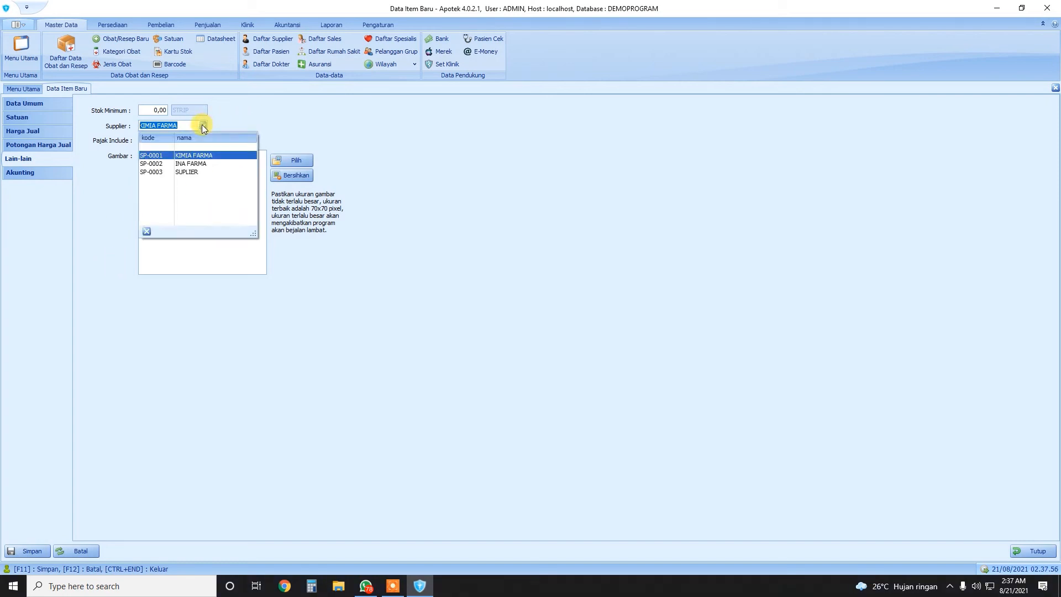
pyautogui.click(178, 171)
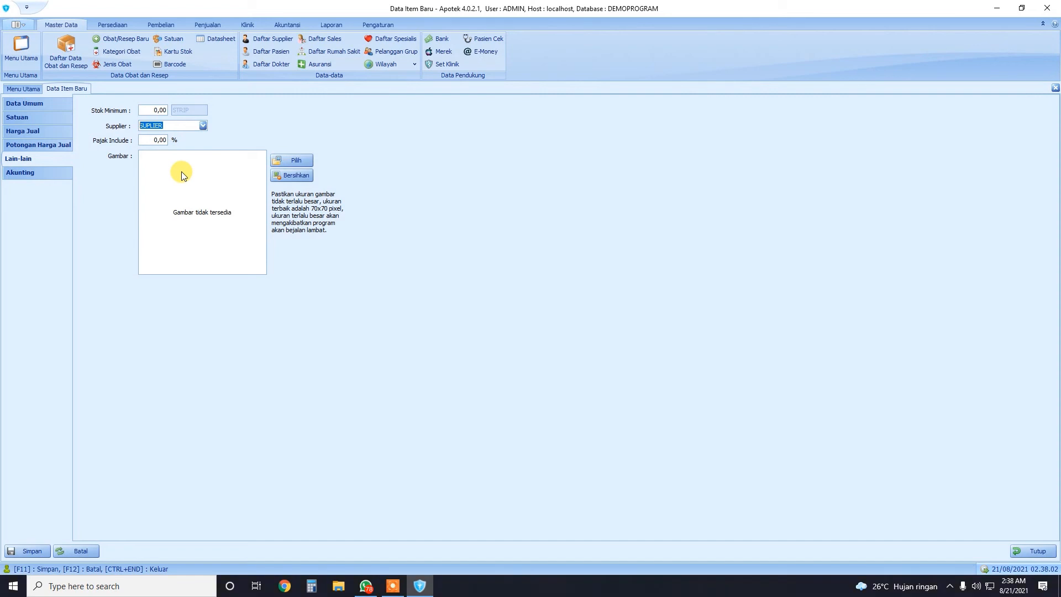
# Save item SCC0001 and start a new item copied from its data
pyautogui.click(33, 550)
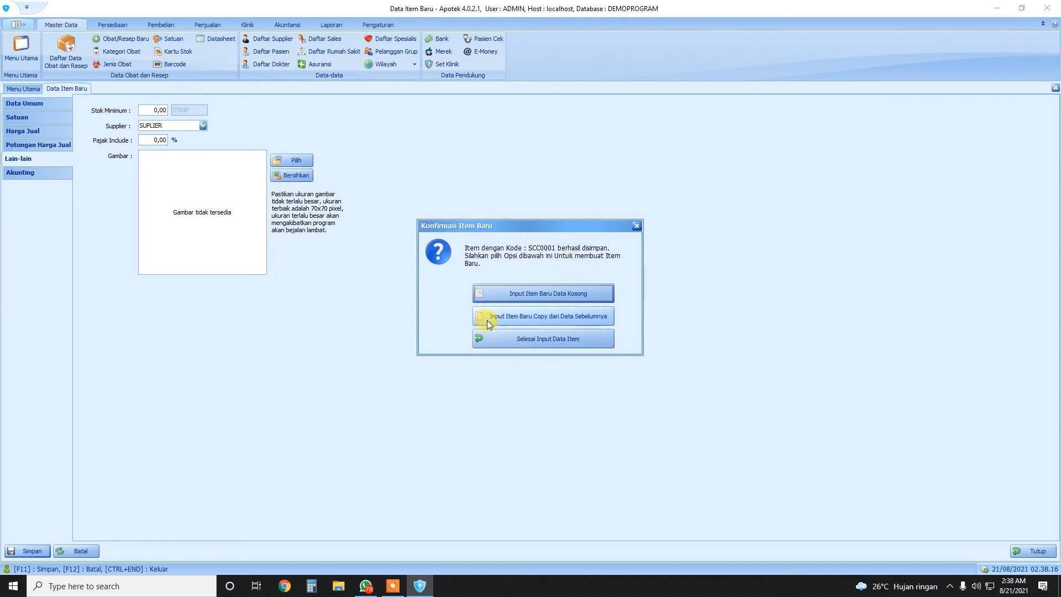
pyautogui.click(580, 316)
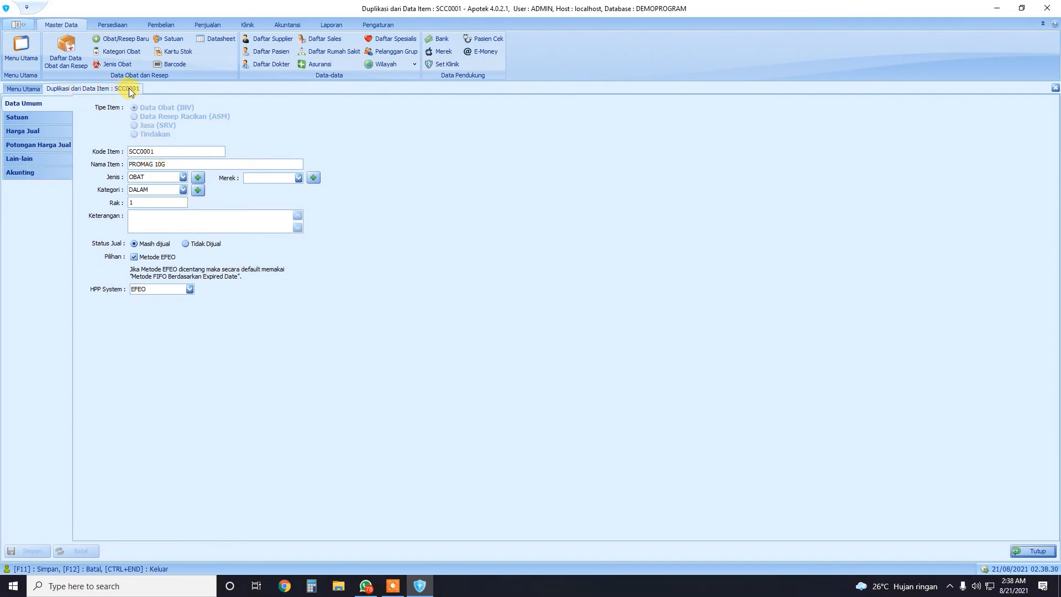
# Change the copy's item code to SCC0002 and its name from PROMAG 10G to MIXAGRIP
pyautogui.click(169, 151)
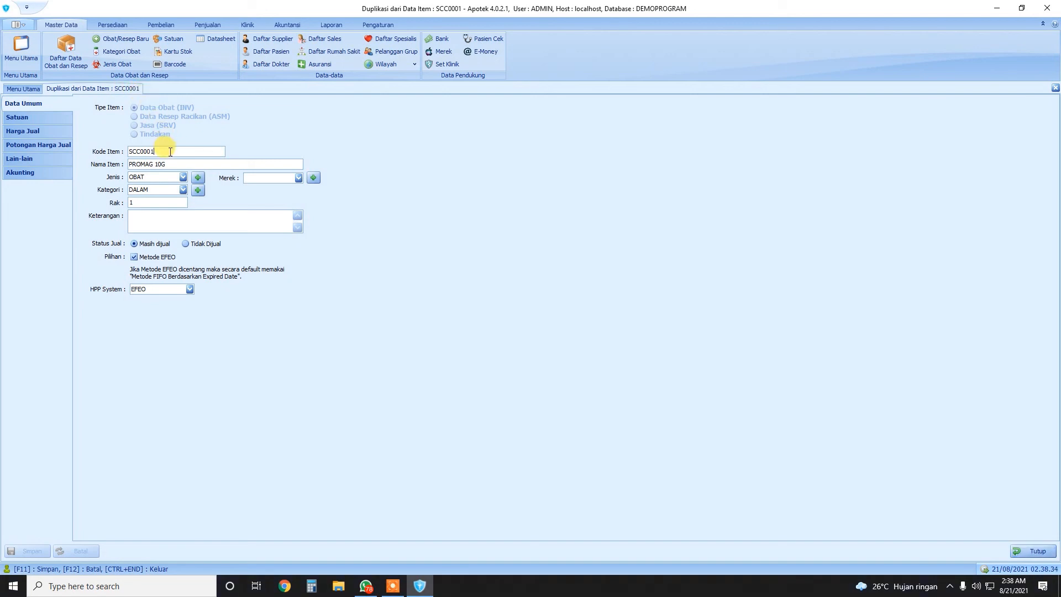
pyautogui.press('BackSpace')
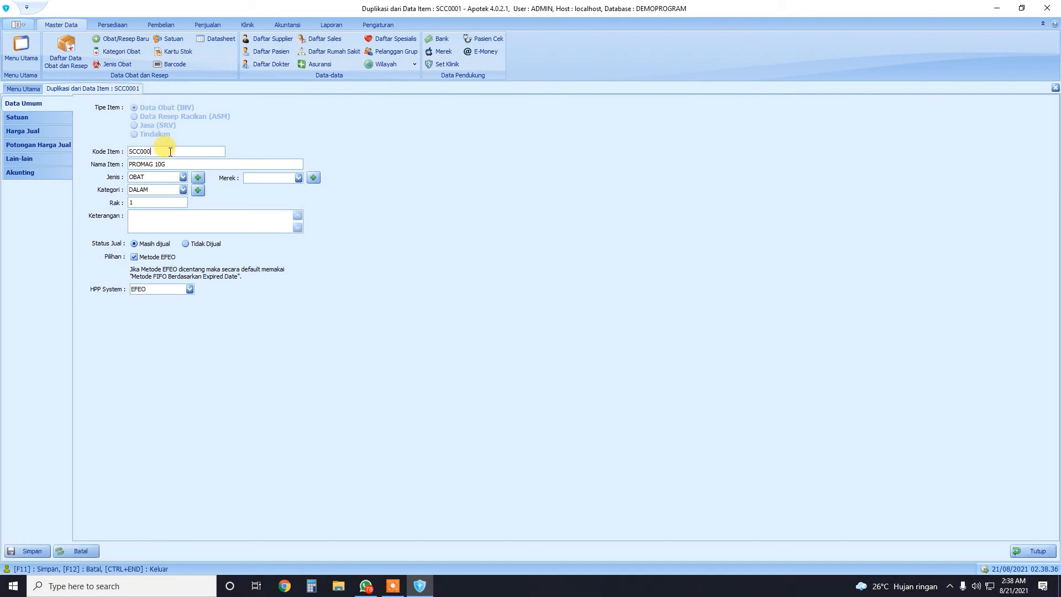
pyautogui.write('2')
pyautogui.moveTo(179, 164); pyautogui.dragTo(78, 166)
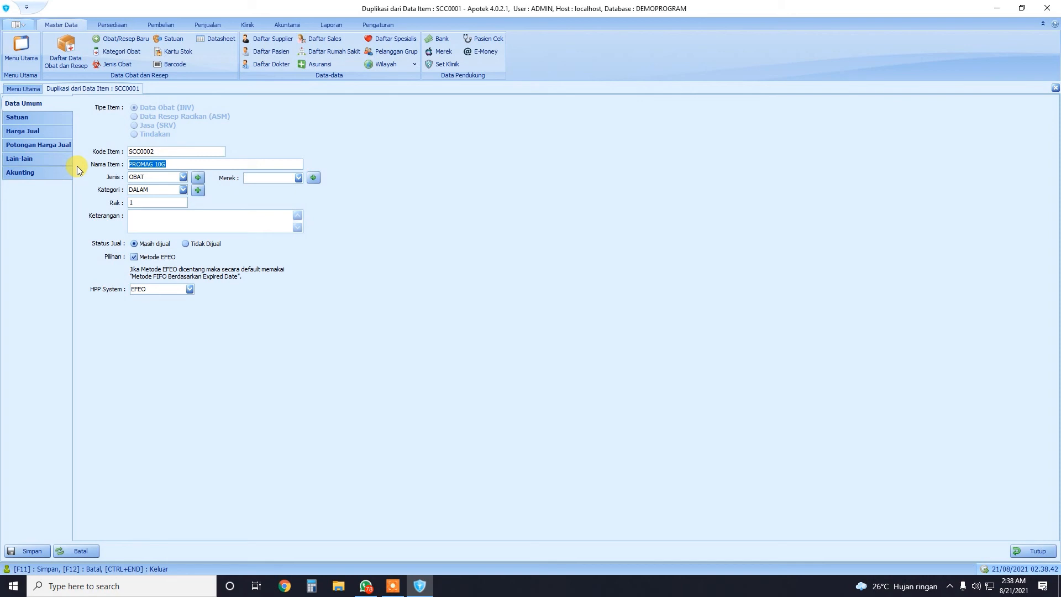
pyautogui.write('MIXAGRIP')
pyautogui.click(19, 118)
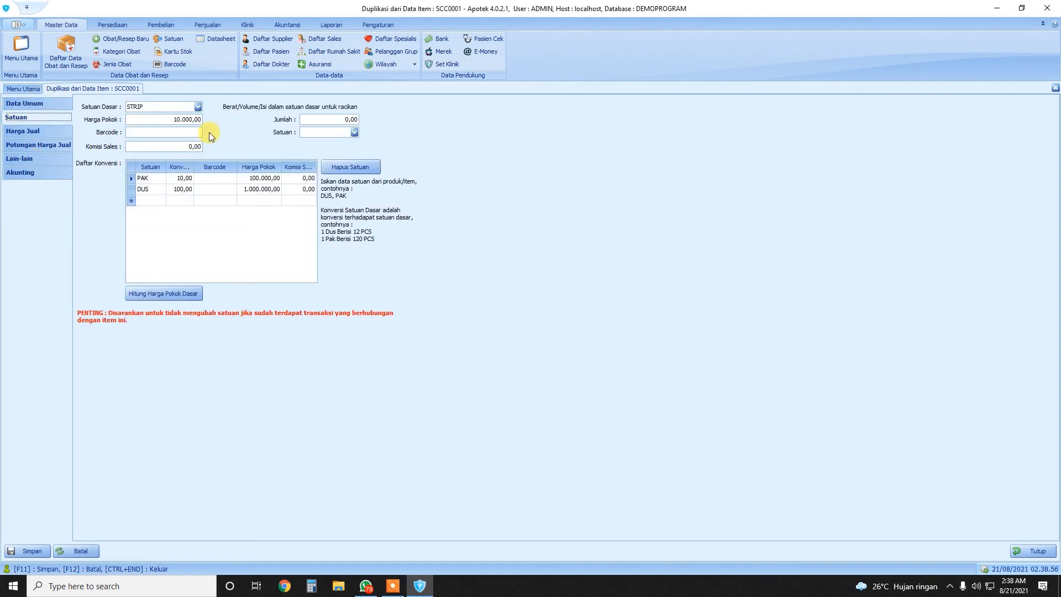
# Make PCS the base unit and remove the DUS unit conversion
pyautogui.click(198, 107)
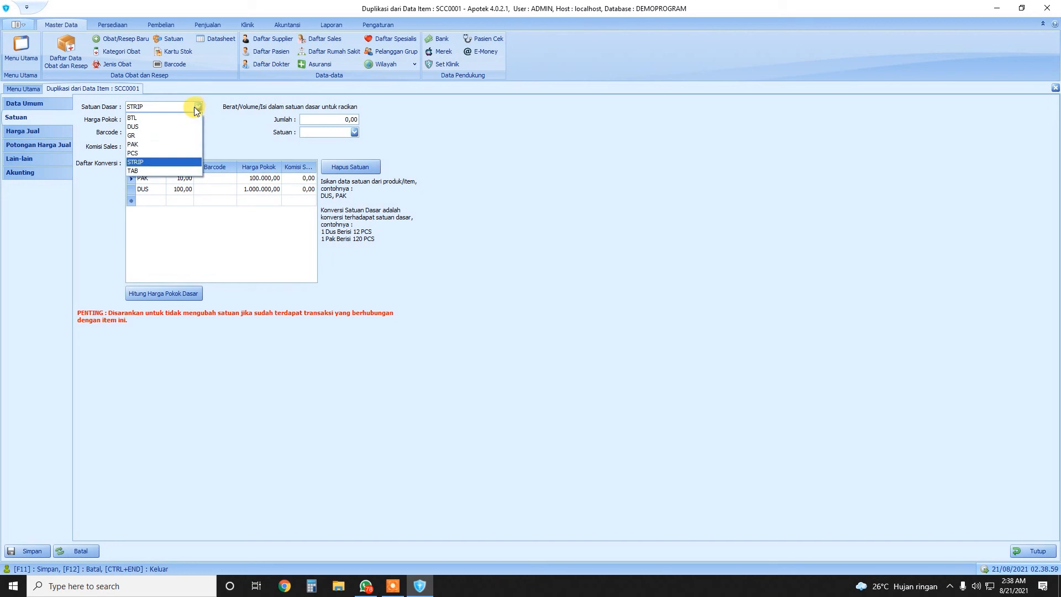
pyautogui.click(137, 148)
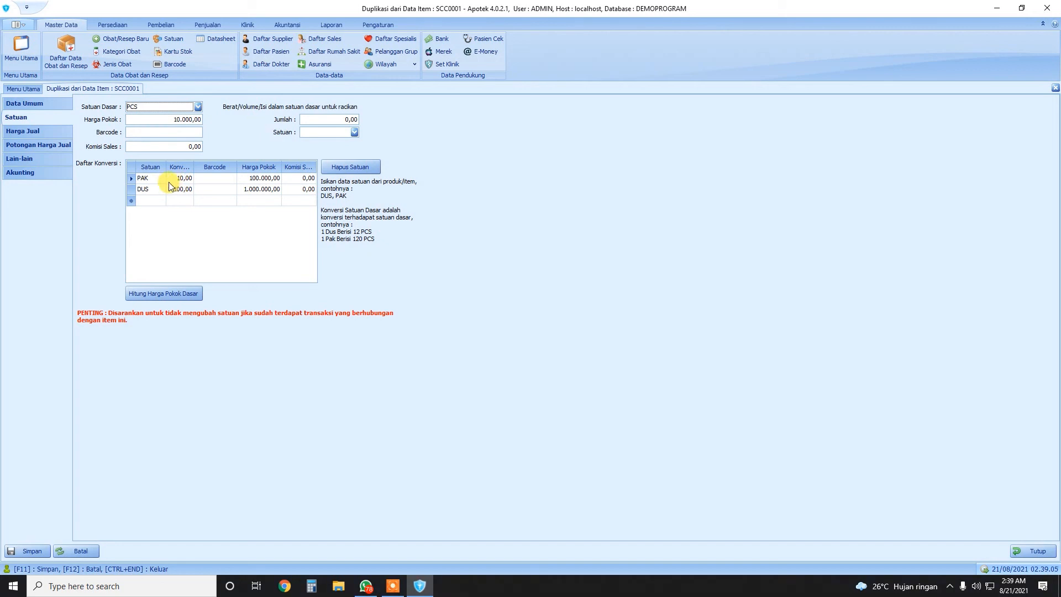
pyautogui.click(131, 190)
pyautogui.click(340, 166)
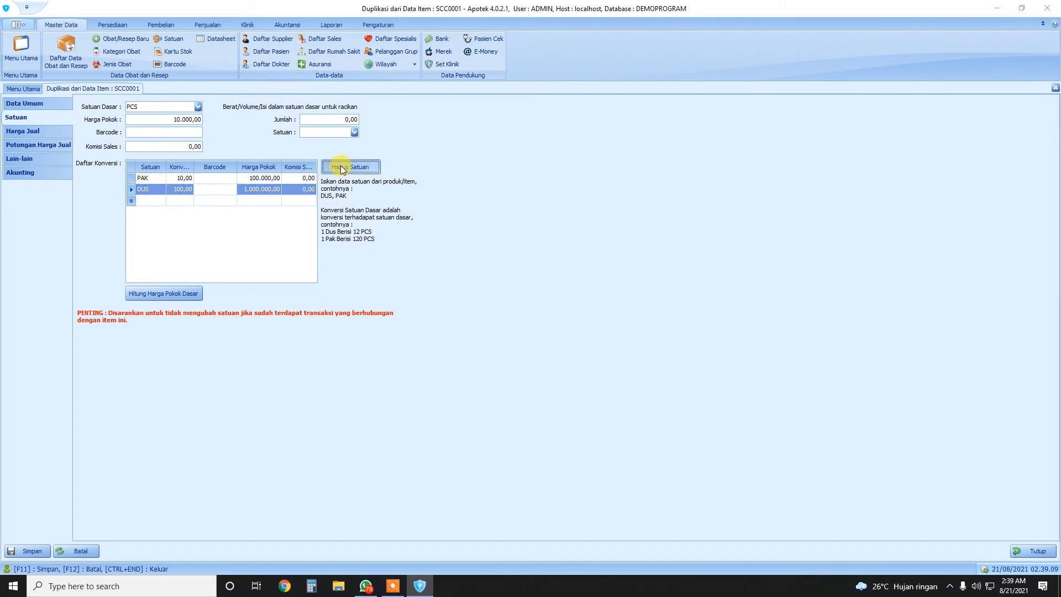
pyautogui.click(561, 340)
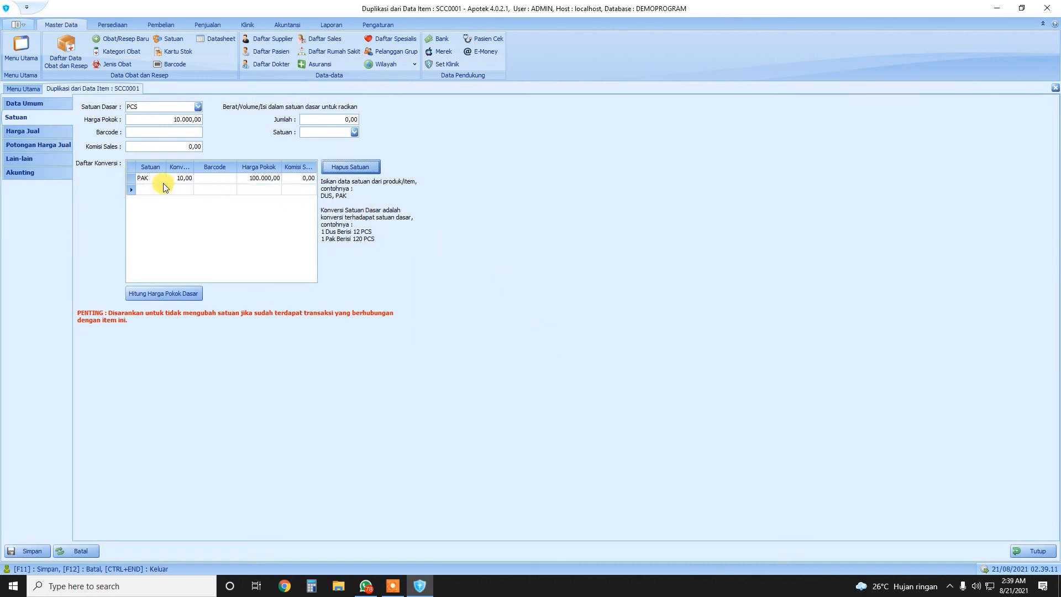
# Set PAK's cost to 85.000,00 and recalculate the PCS base cost to 8.500,00
pyautogui.click(255, 179)
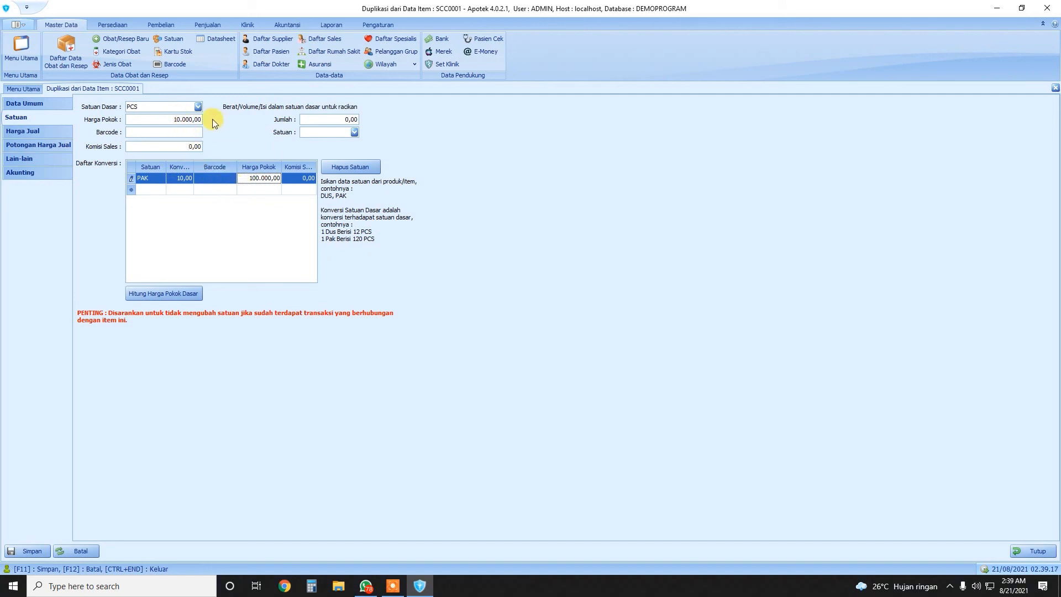
pyautogui.moveTo(246, 178); pyautogui.dragTo(313, 180)
pyautogui.write('8500')
pyautogui.press('Return')
pyautogui.click(166, 293)
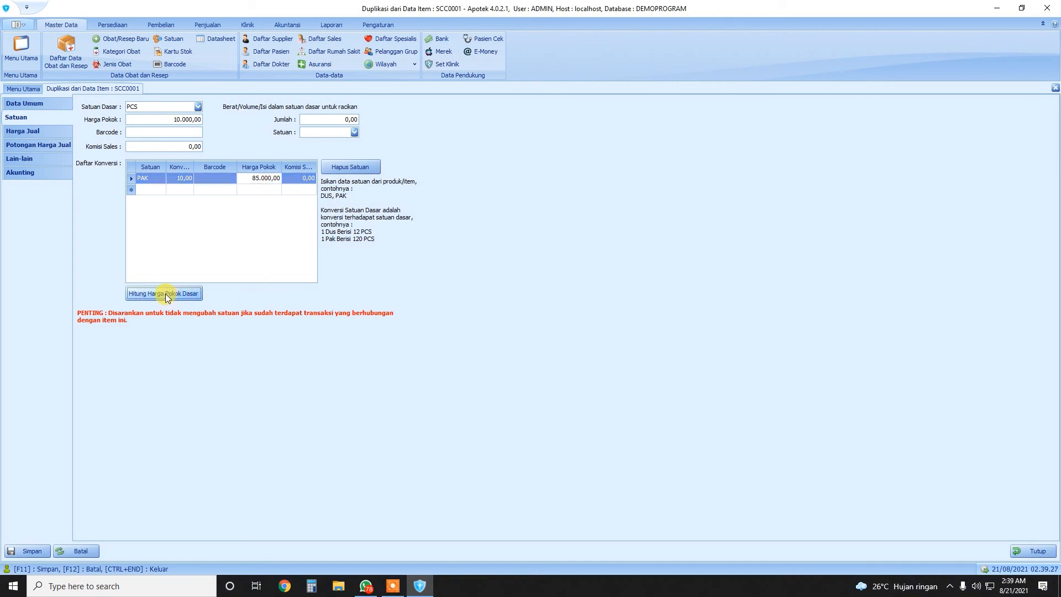
pyautogui.click(566, 339)
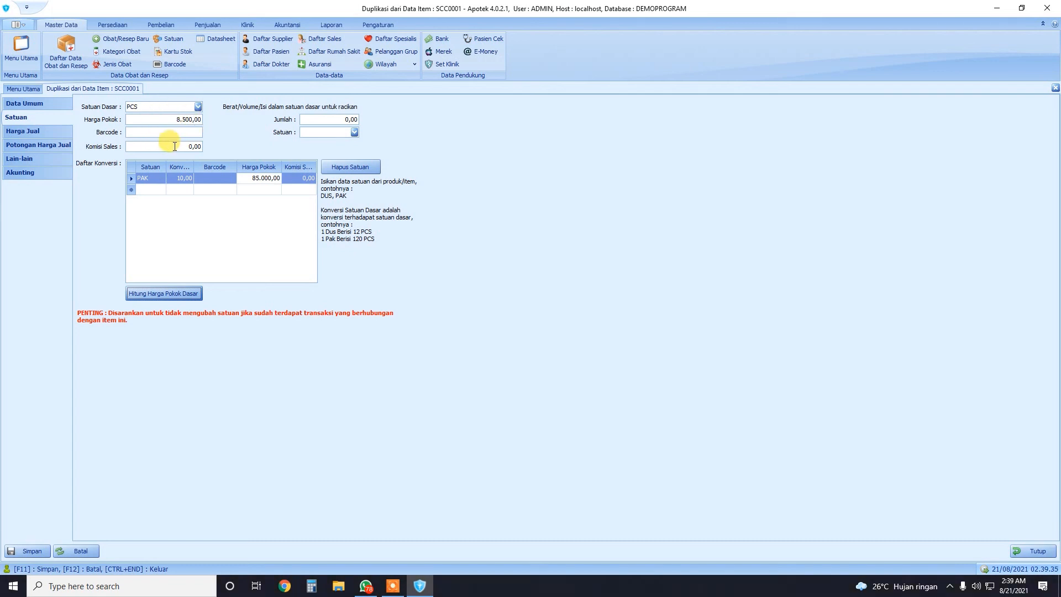
pyautogui.click(42, 128)
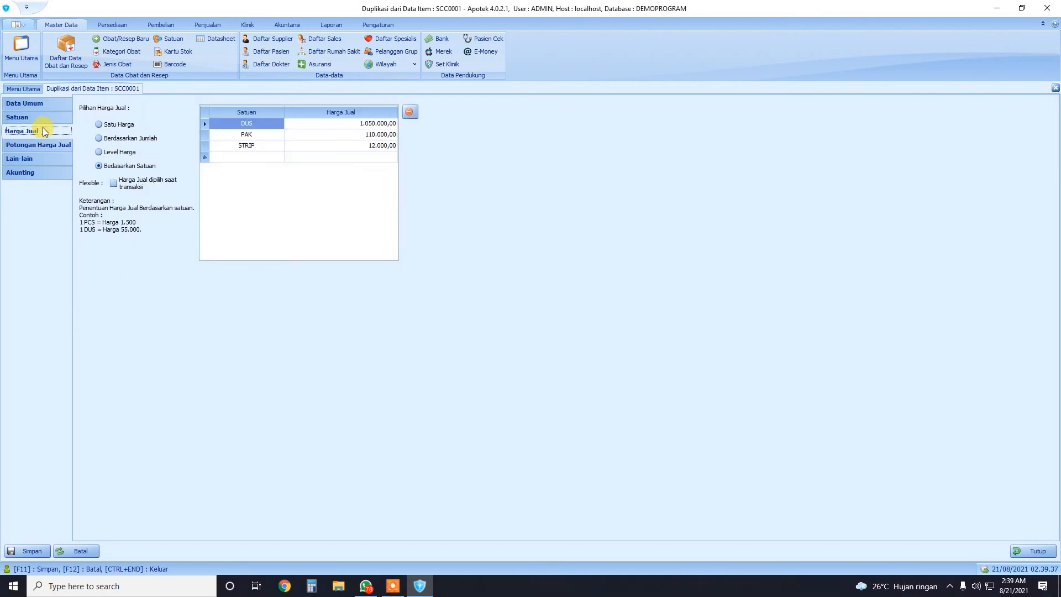
# Keep per-unit selling prices and delete the DUS price row
pyautogui.click(119, 124)
pyautogui.click(129, 165)
pyautogui.click(204, 123)
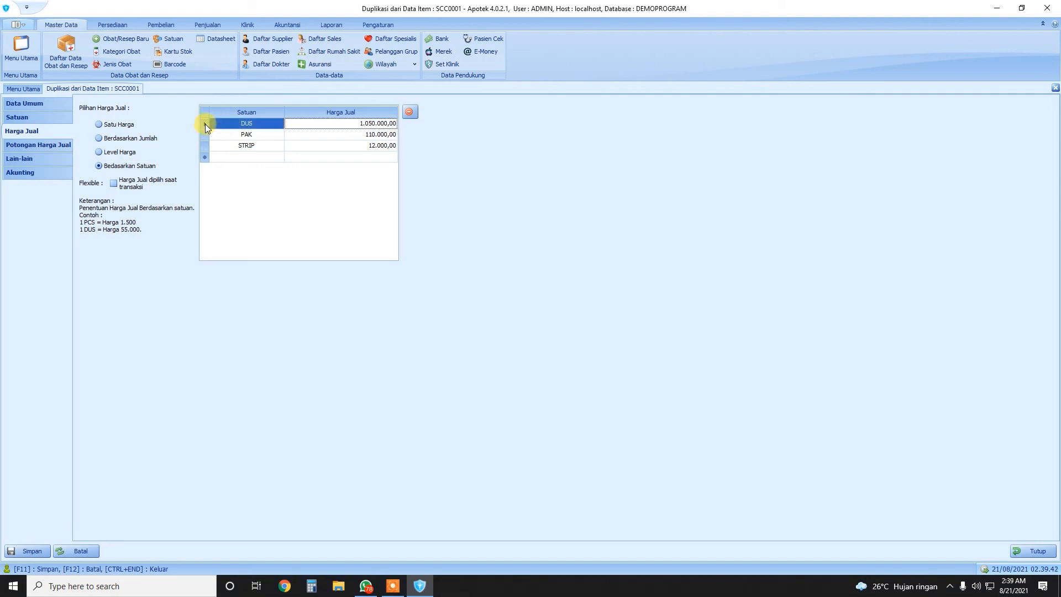
pyautogui.click(408, 113)
pyautogui.click(542, 329)
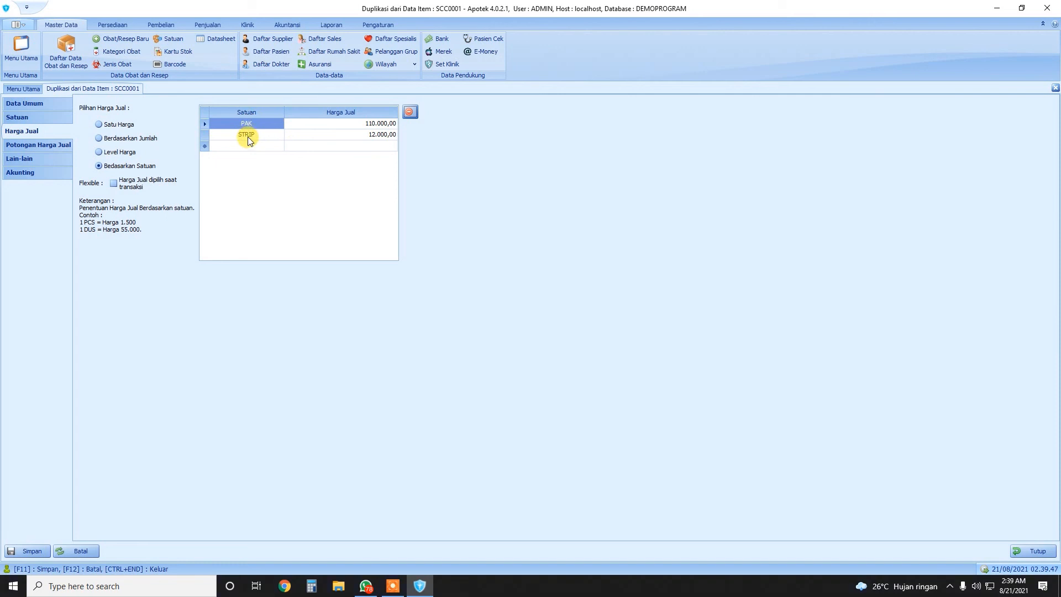
pyautogui.click(20, 118)
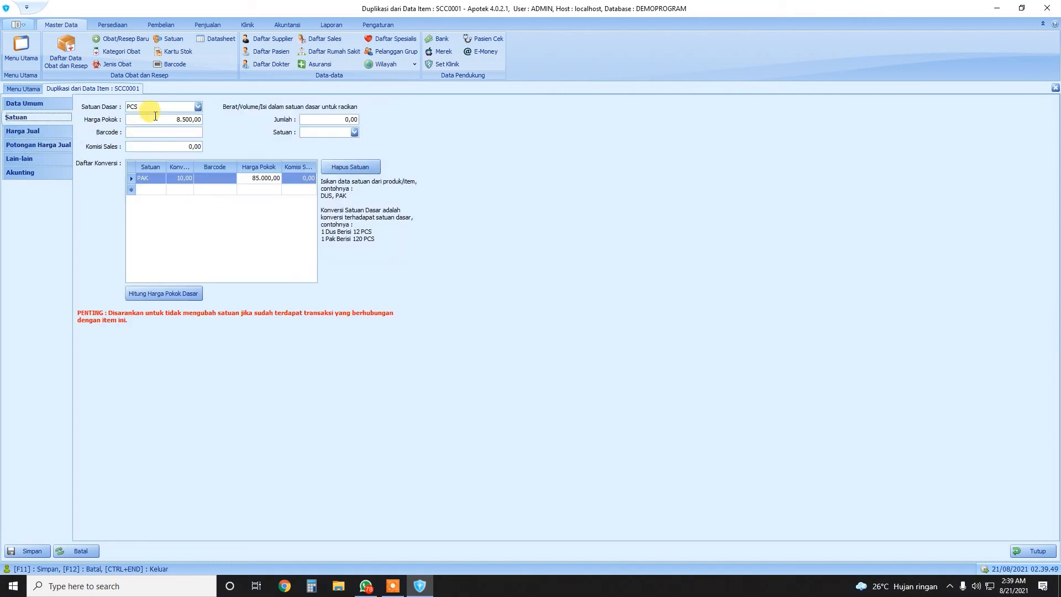
pyautogui.click(33, 131)
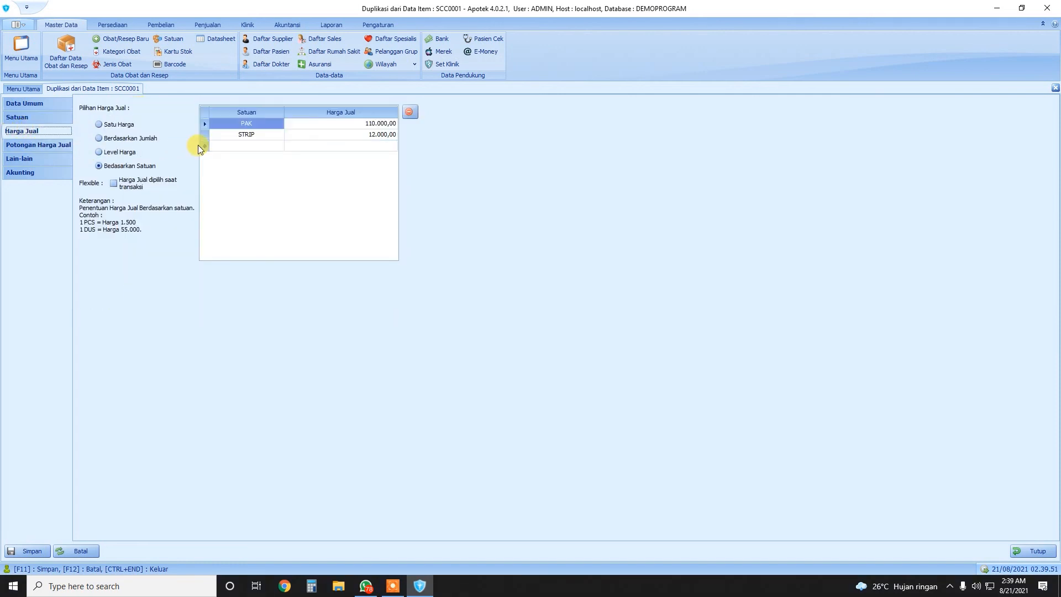
# Change the STRIP selling price row's unit to PCS
pyautogui.click(265, 137)
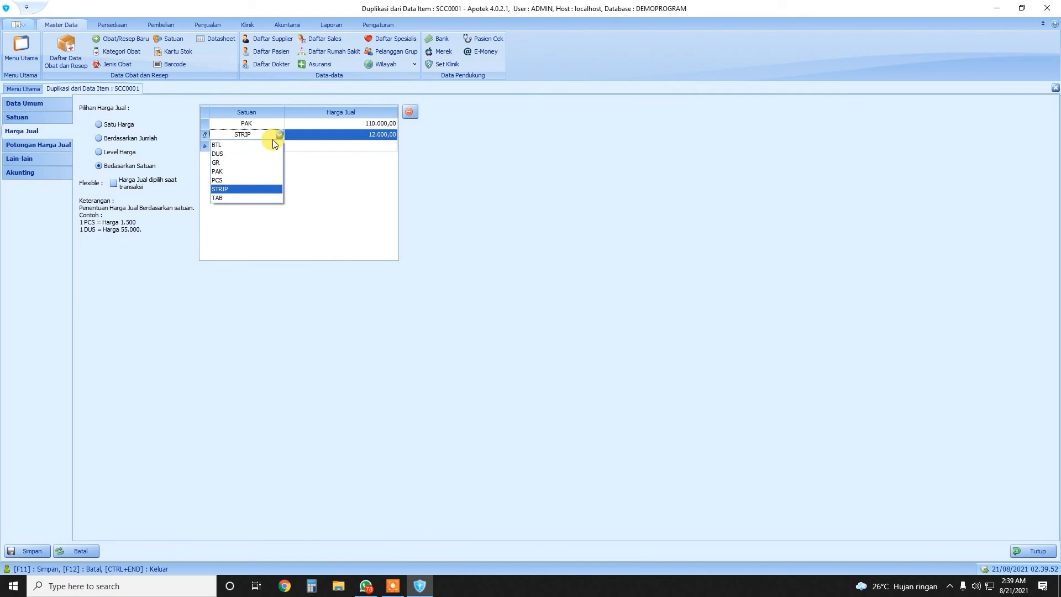
pyautogui.click(221, 181)
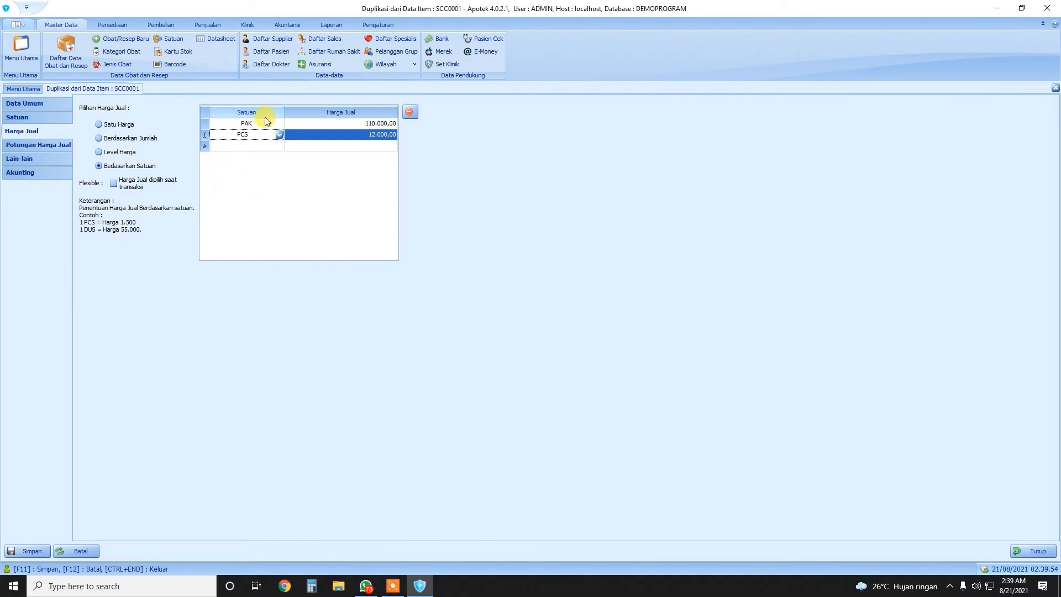
pyautogui.click(18, 118)
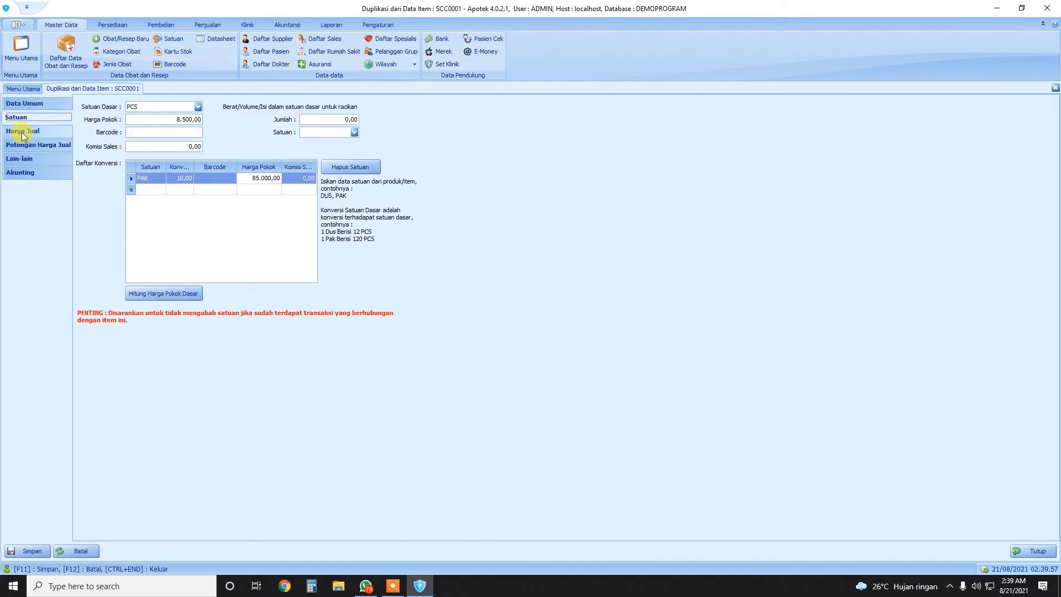
pyautogui.click(22, 133)
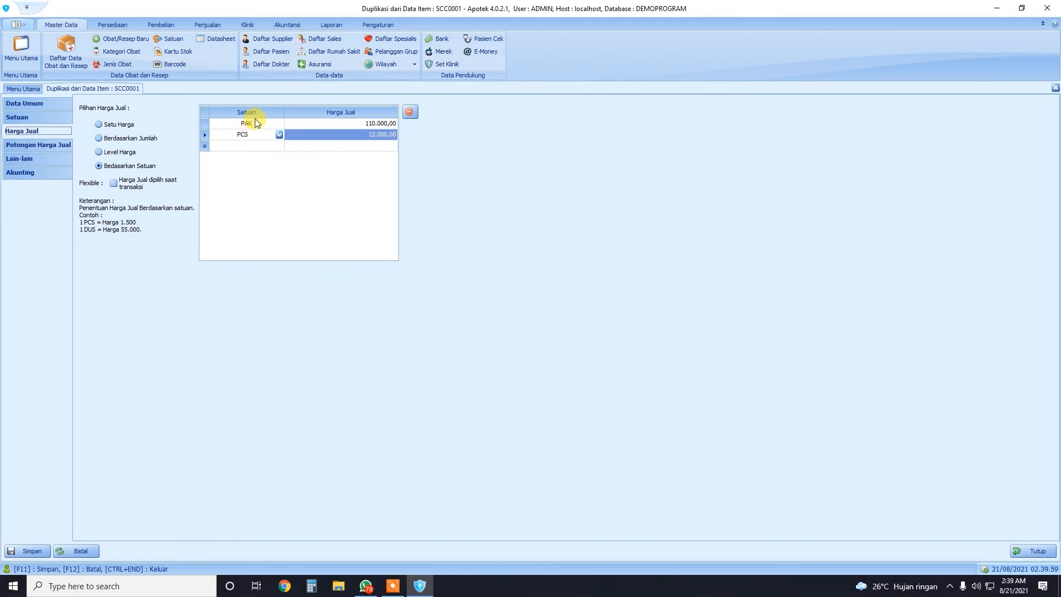
pyautogui.click(19, 121)
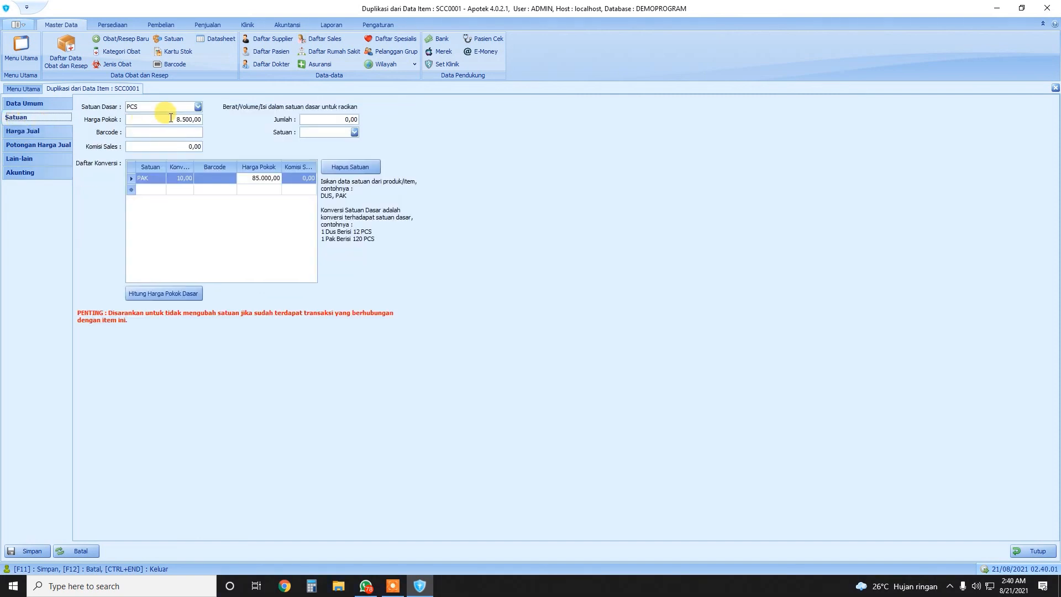
pyautogui.click(29, 133)
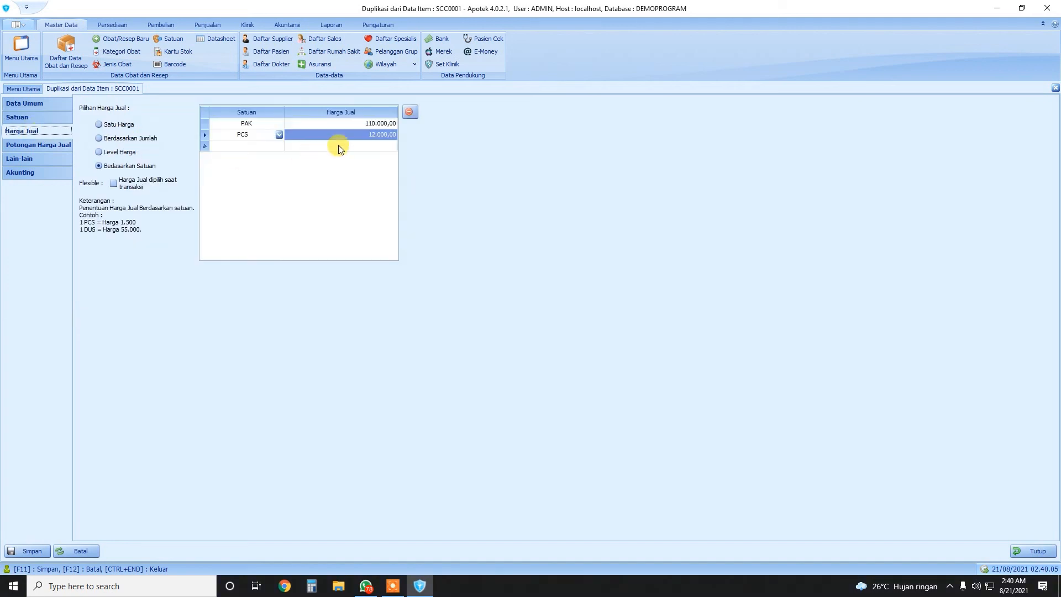
# Price PCS at 10.000,00 and PAK at 90.000,00
pyautogui.click(361, 134)
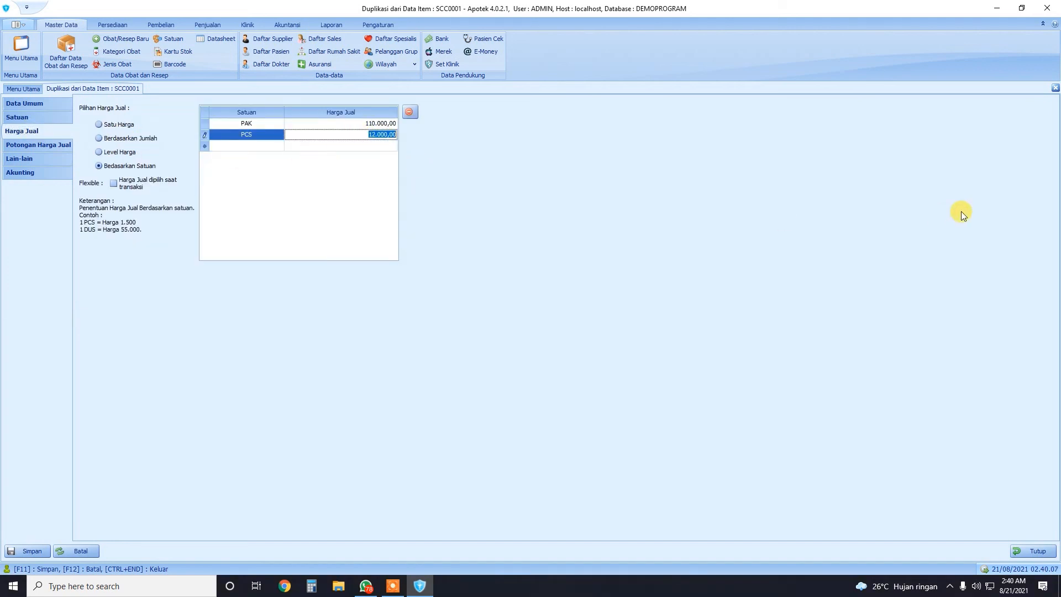
pyautogui.write('10000')
pyautogui.click(358, 126)
pyautogui.write('9000')
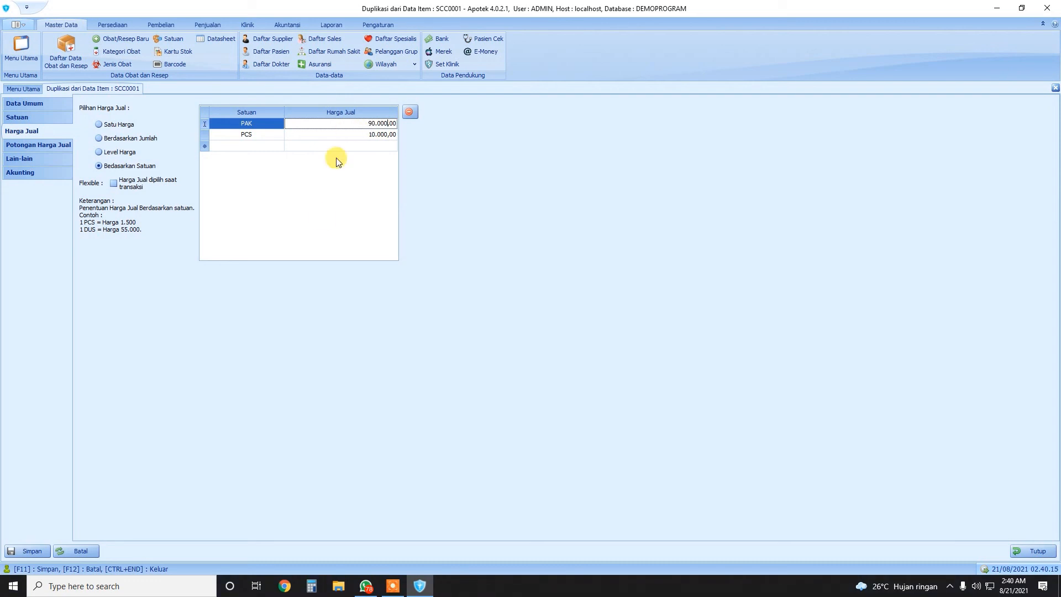
pyautogui.click(42, 145)
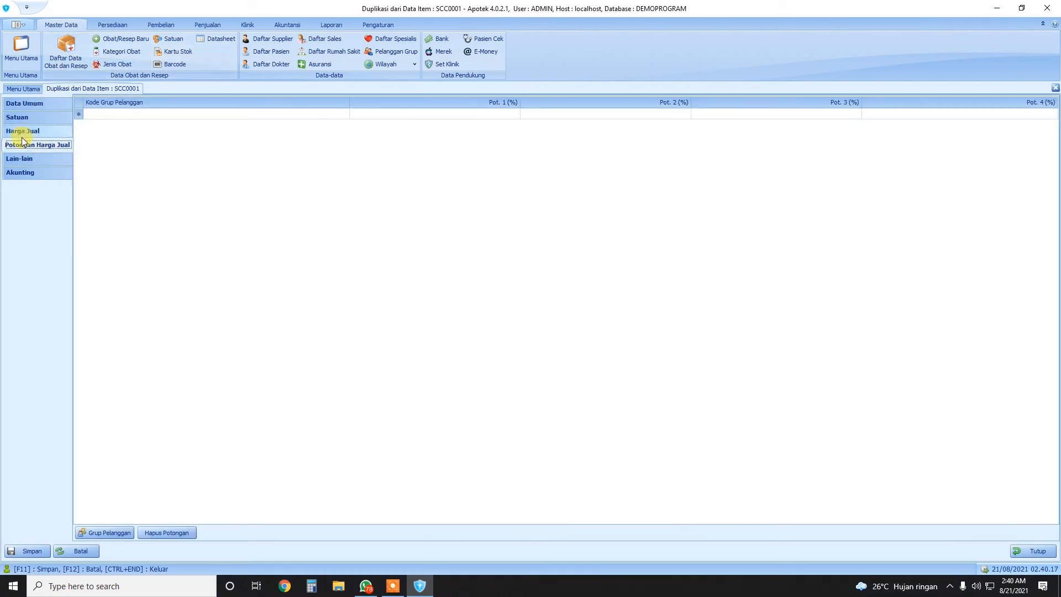
# Review the Lain-lain and Akunting pages, save MIXAGRIP as SCC0002, and finish item entry
pyautogui.click(16, 159)
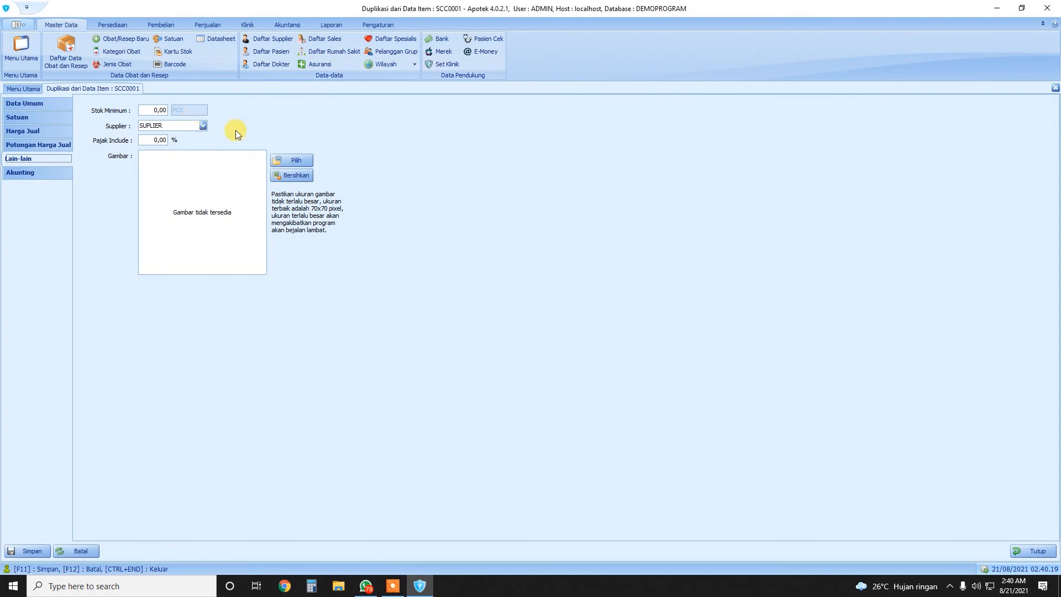
pyautogui.click(33, 173)
pyautogui.click(29, 157)
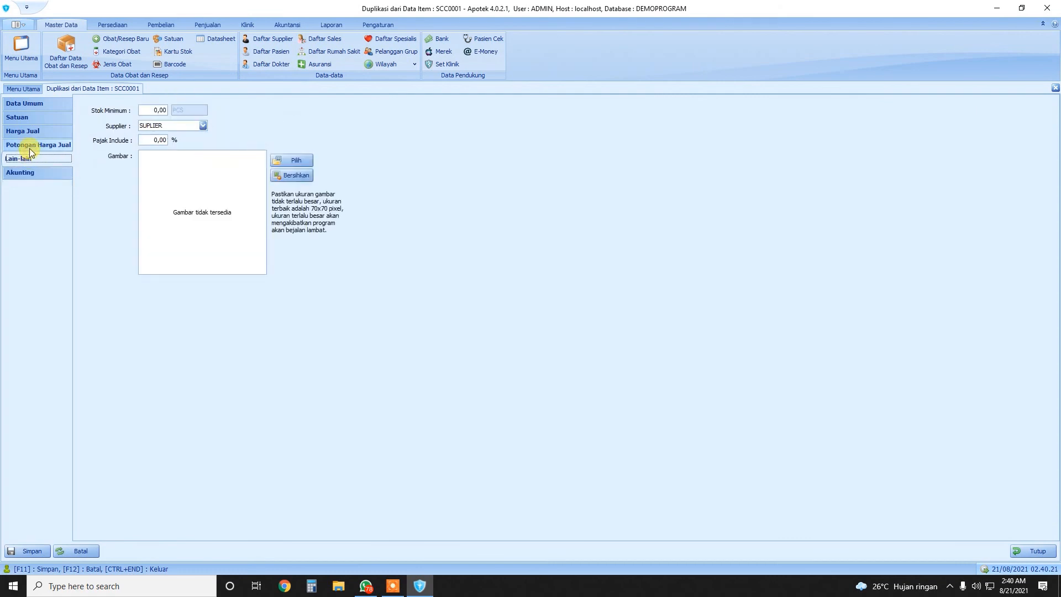
pyautogui.click(30, 146)
pyautogui.click(35, 551)
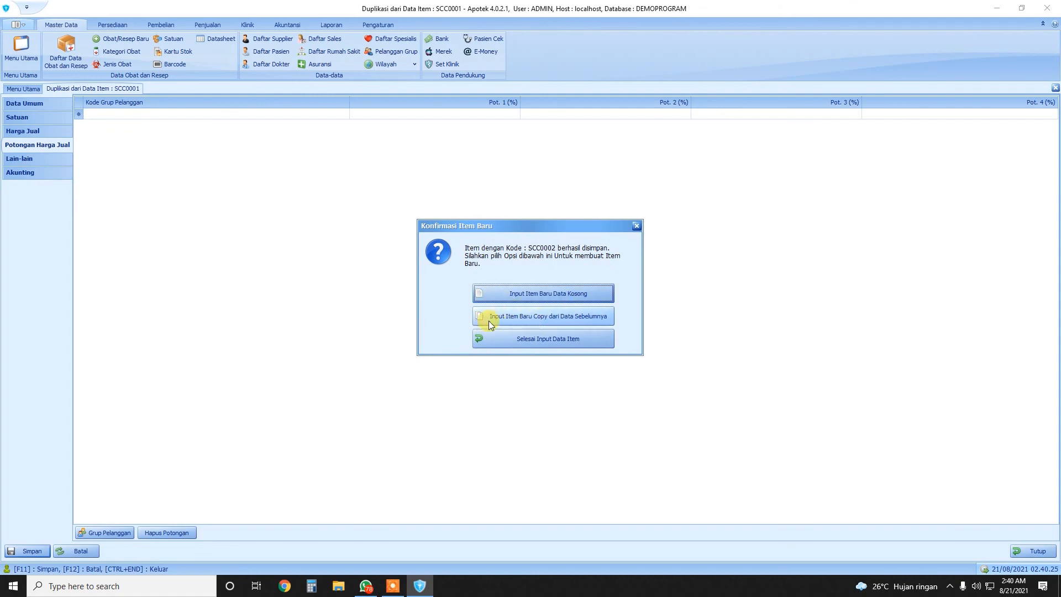
pyautogui.click(536, 340)
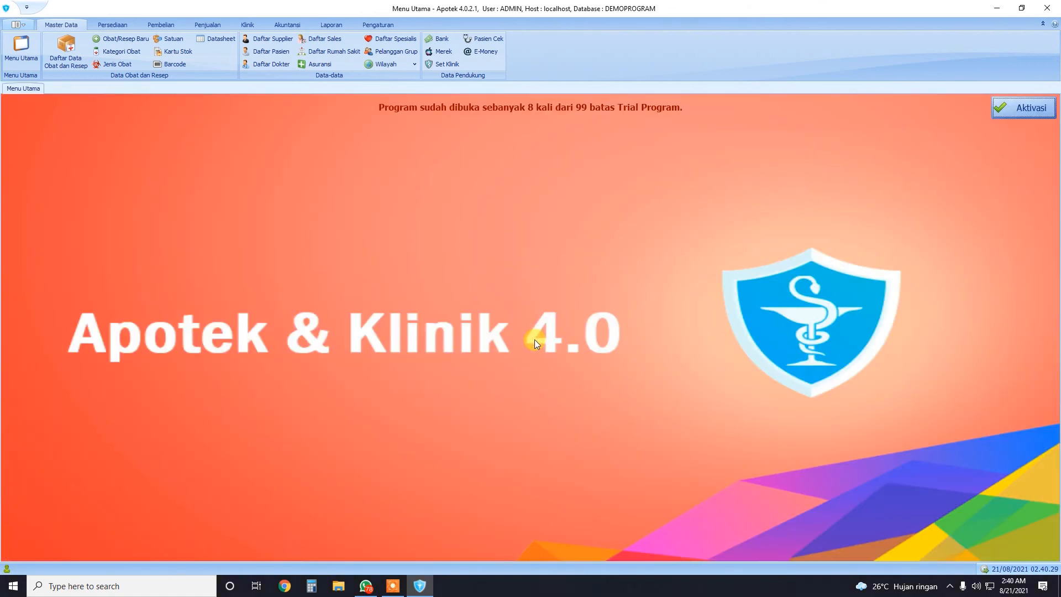